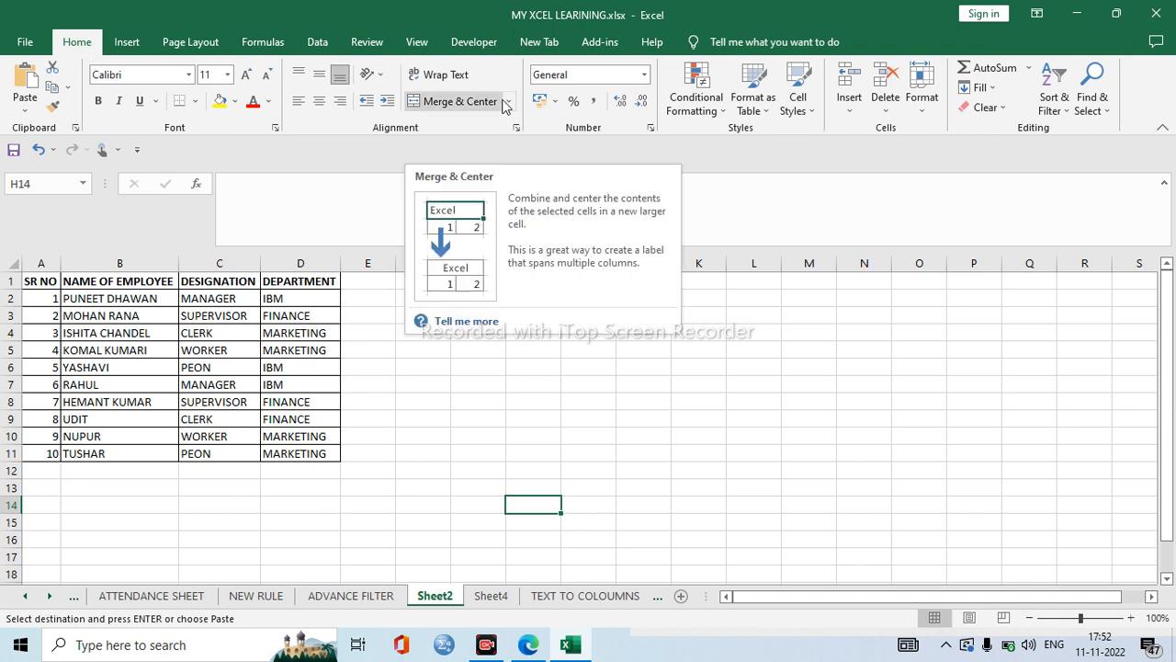
Step: Try to turn on filtering with an empty cell outside the employee table selected
left_click(464, 346)
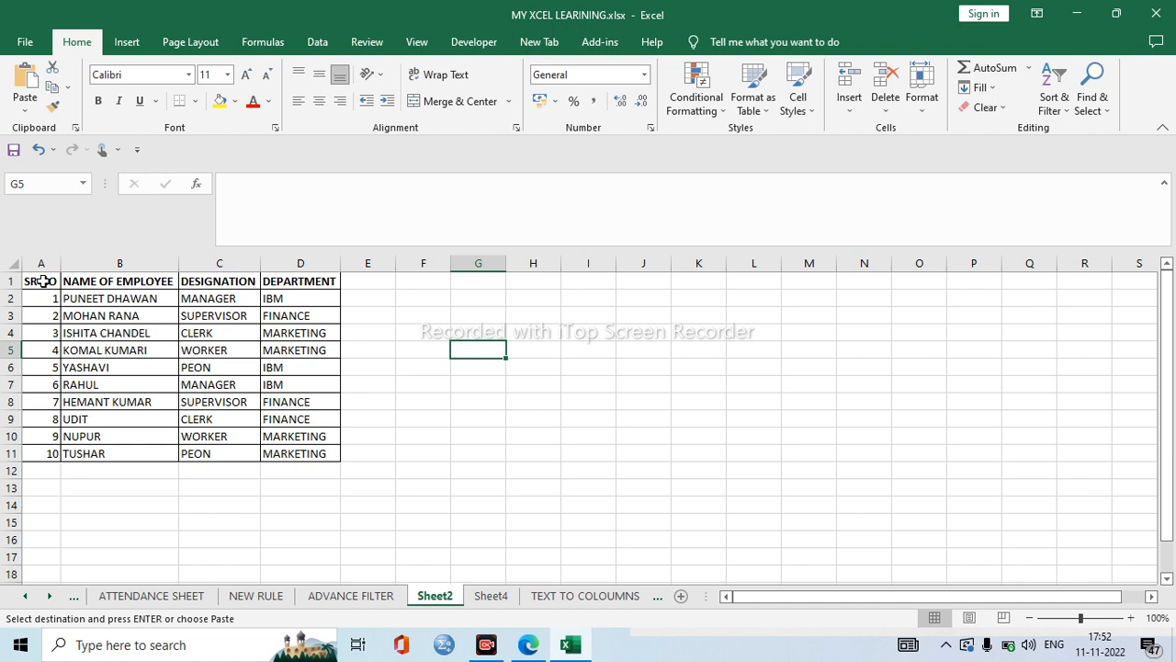
key("alt")
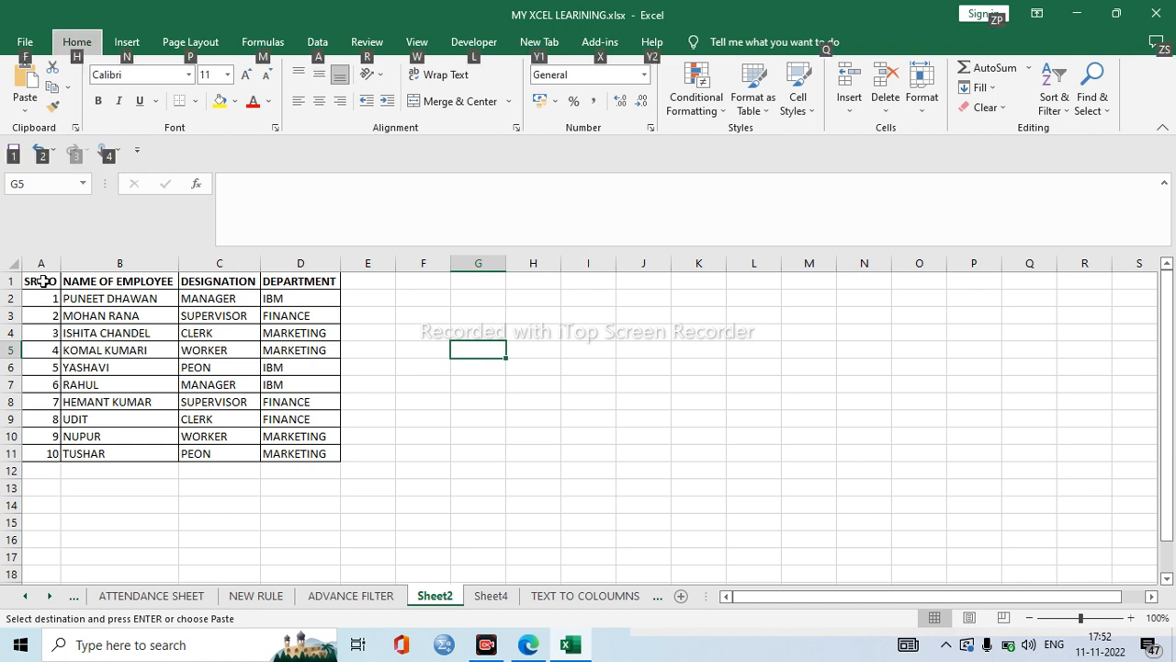
key("a")
key("t")
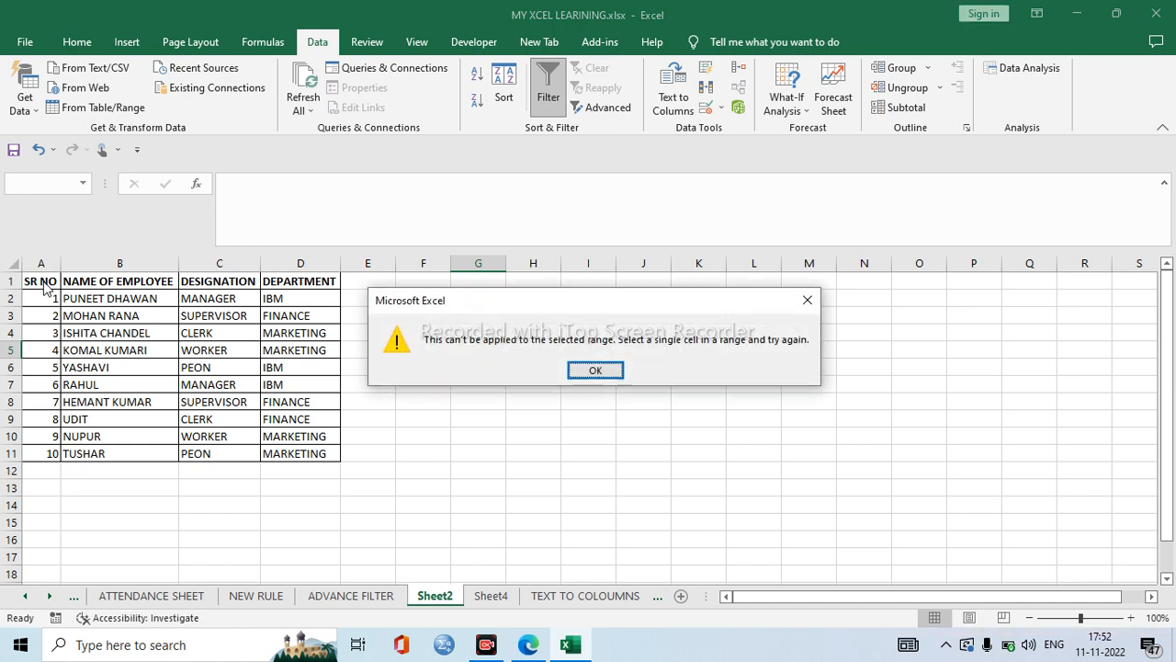
left_click(599, 373)
left_click(44, 283)
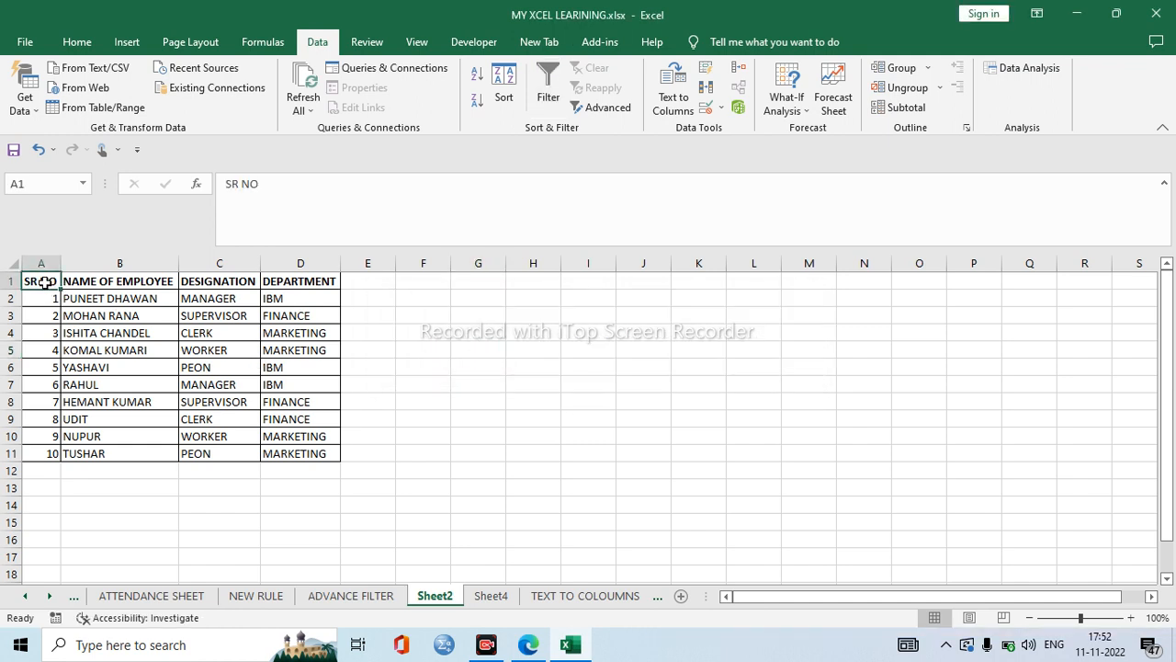
key("alt")
key("t")
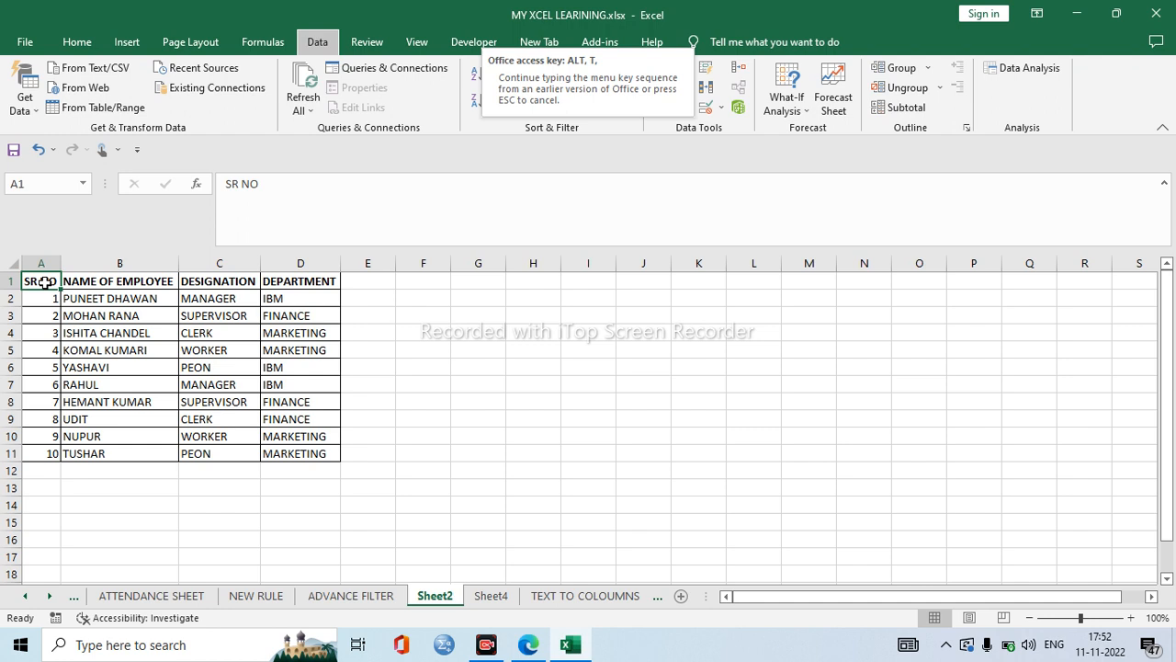
key("Escape")
type("at")
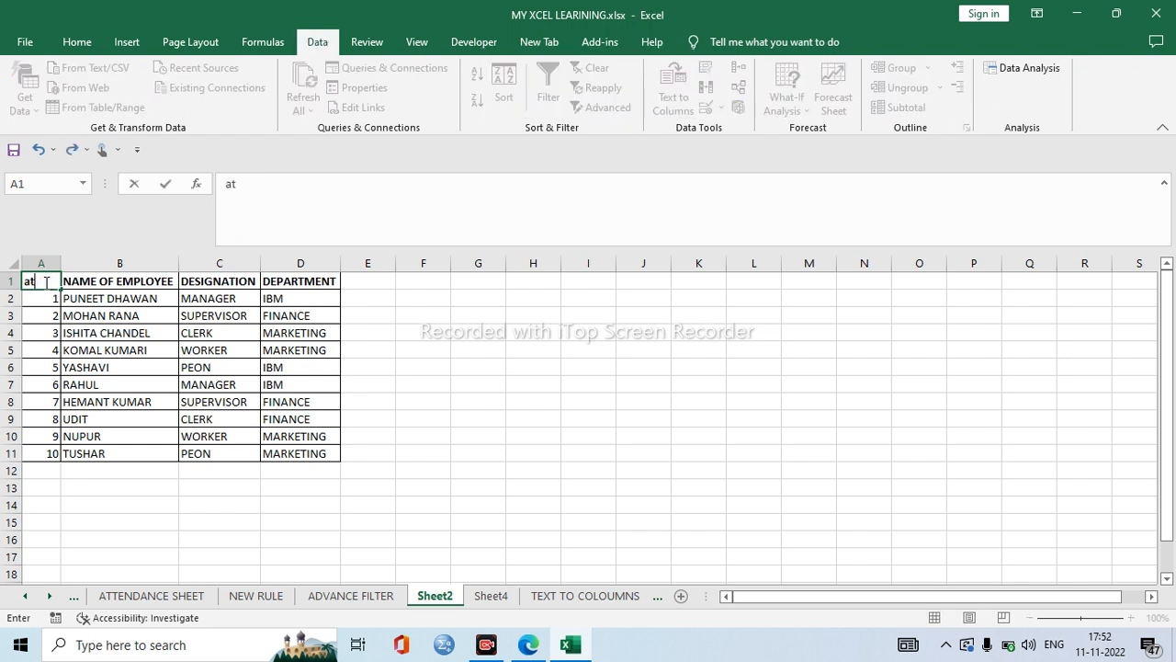
key("Escape")
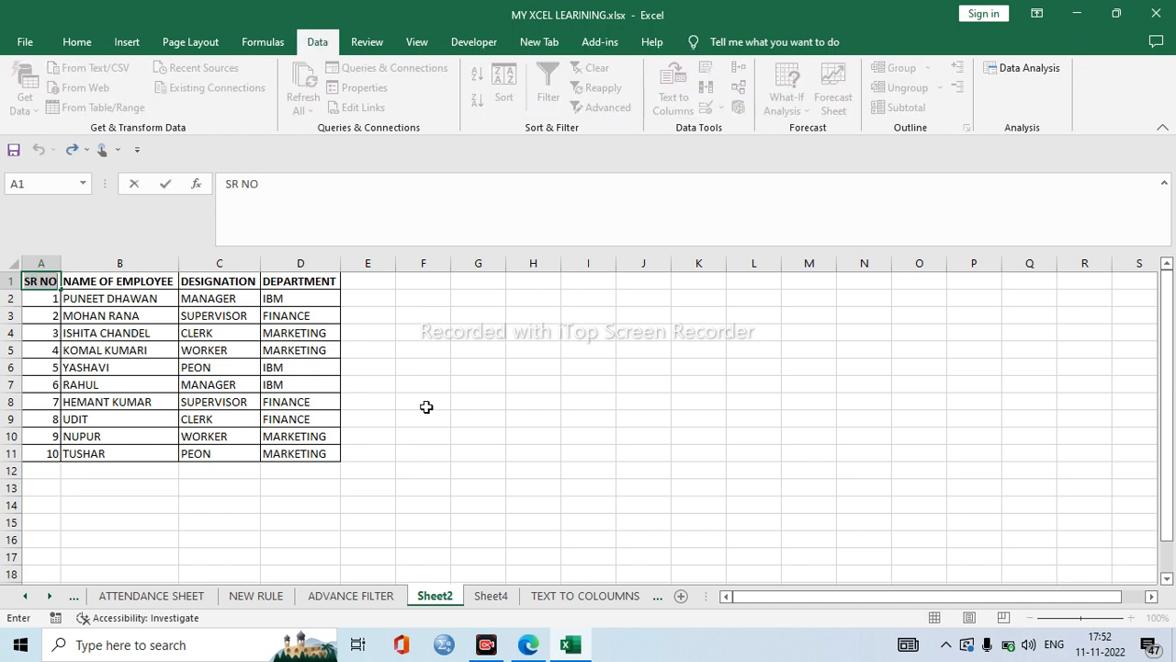
Step: Turn on filtering for the employee table, starting from its SR NO header cell
left_click(400, 448)
left_click(46, 276)
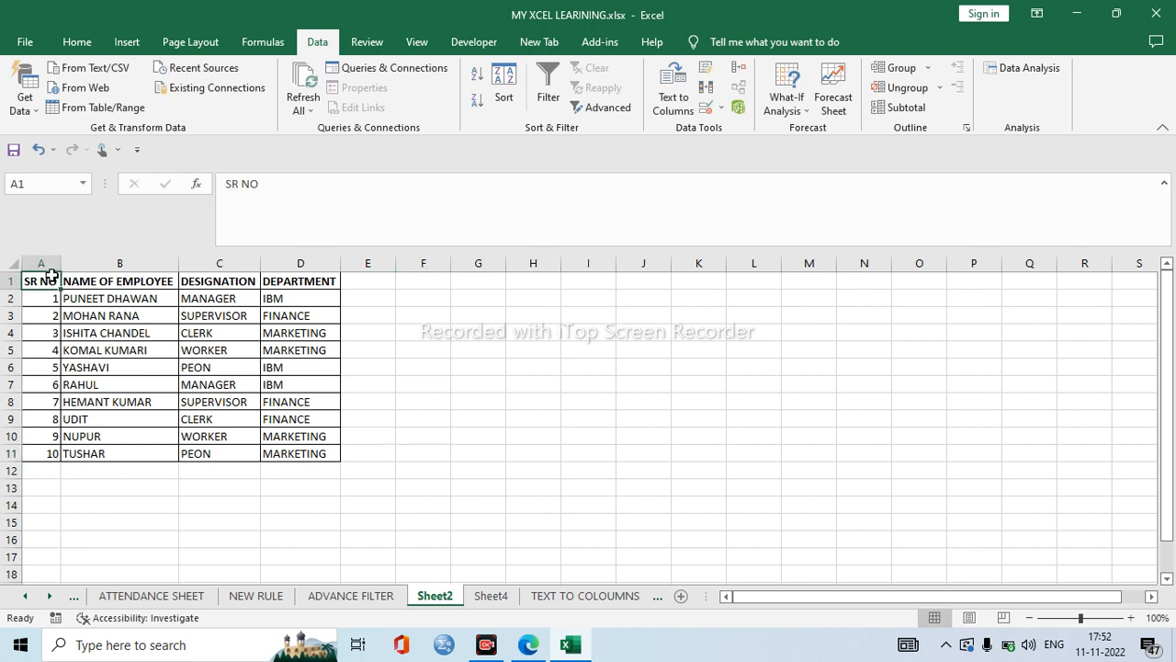
left_click(548, 92)
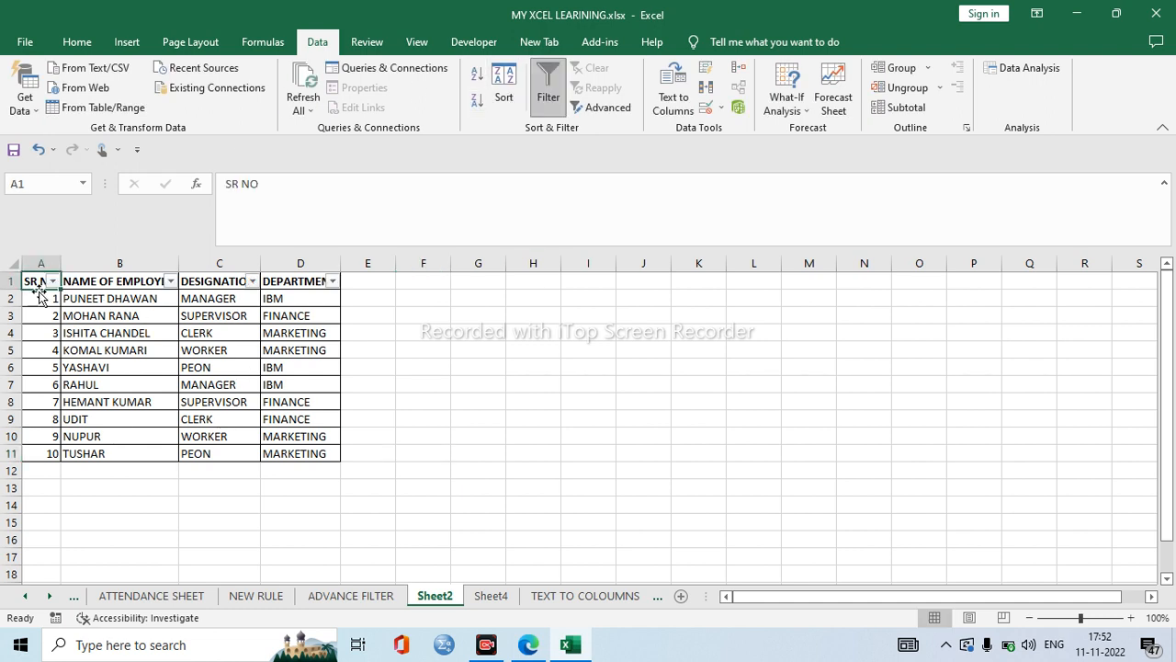
Step: Filter the NAME OF EMPLOYEE column to exclude the last two names in its alphabetical list of values
left_click(171, 282)
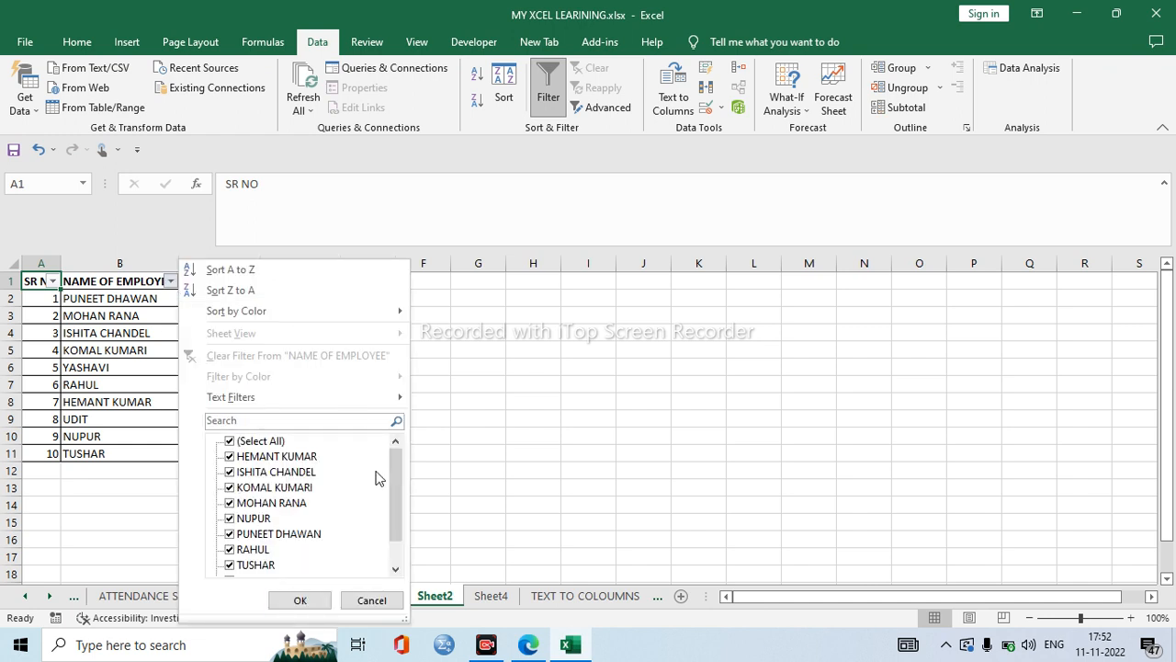
left_click_drag(397, 480, 399, 549)
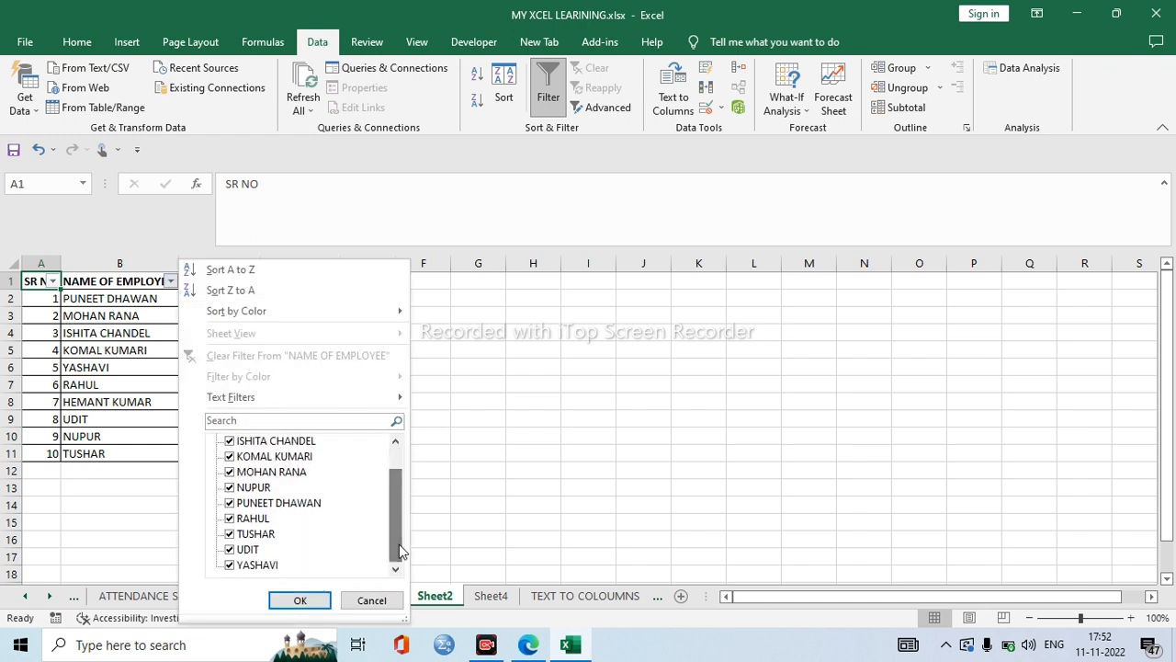
left_click(230, 566)
left_click(231, 550)
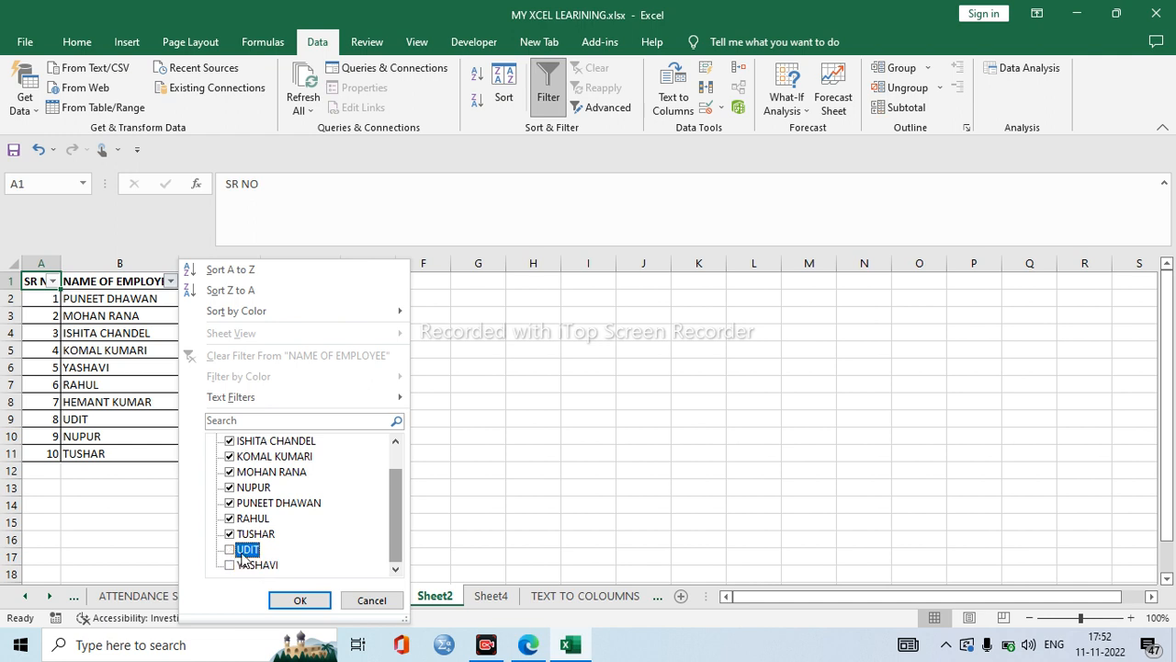
left_click(300, 602)
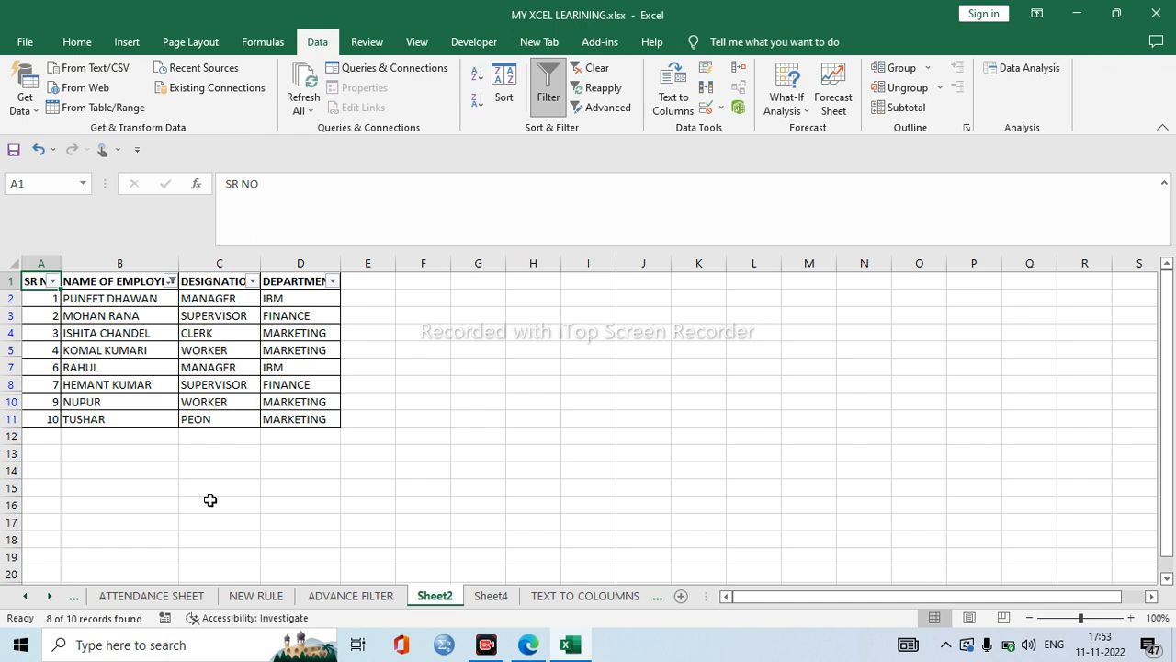
Step: Undo the employee name filter and turn off filtering on the table
key("ctrl+z")
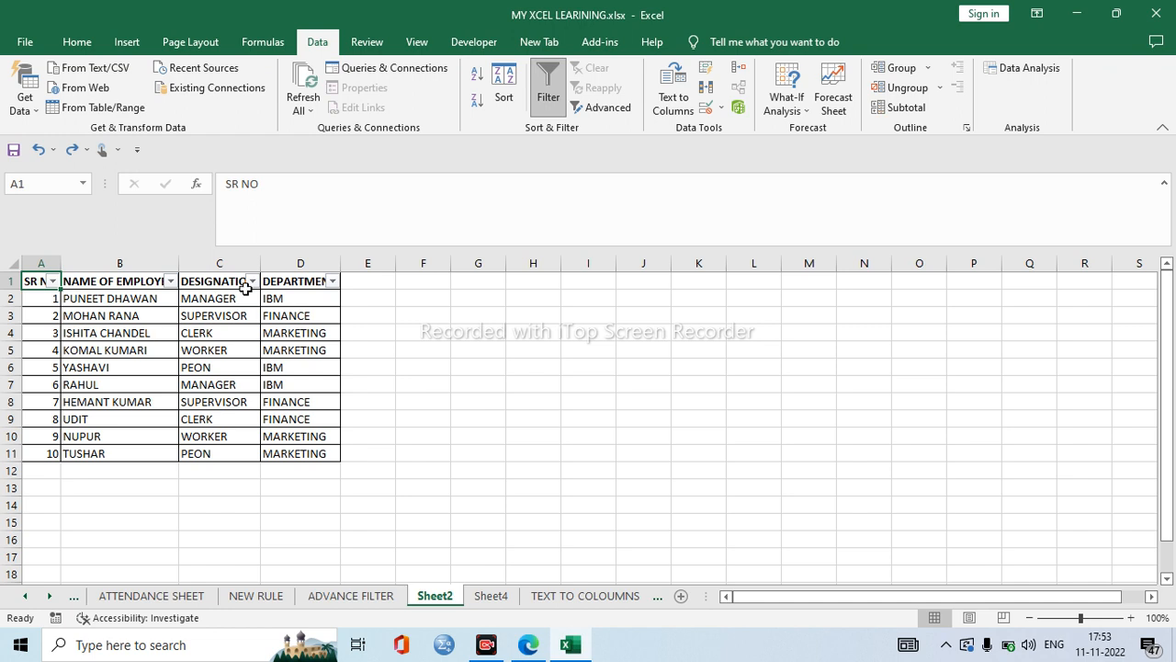
key("ctrl+shift+l")
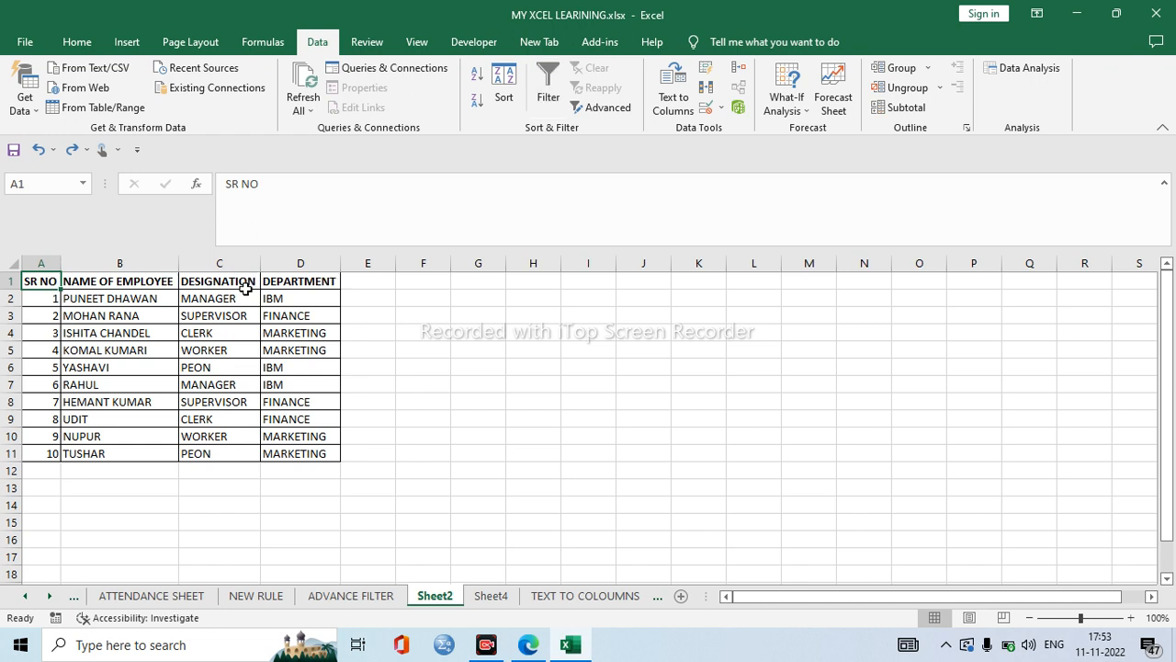
Step: Copy the DESIGNATION header from C1 into H1 and fit the width of column H to it
left_click(78, 41)
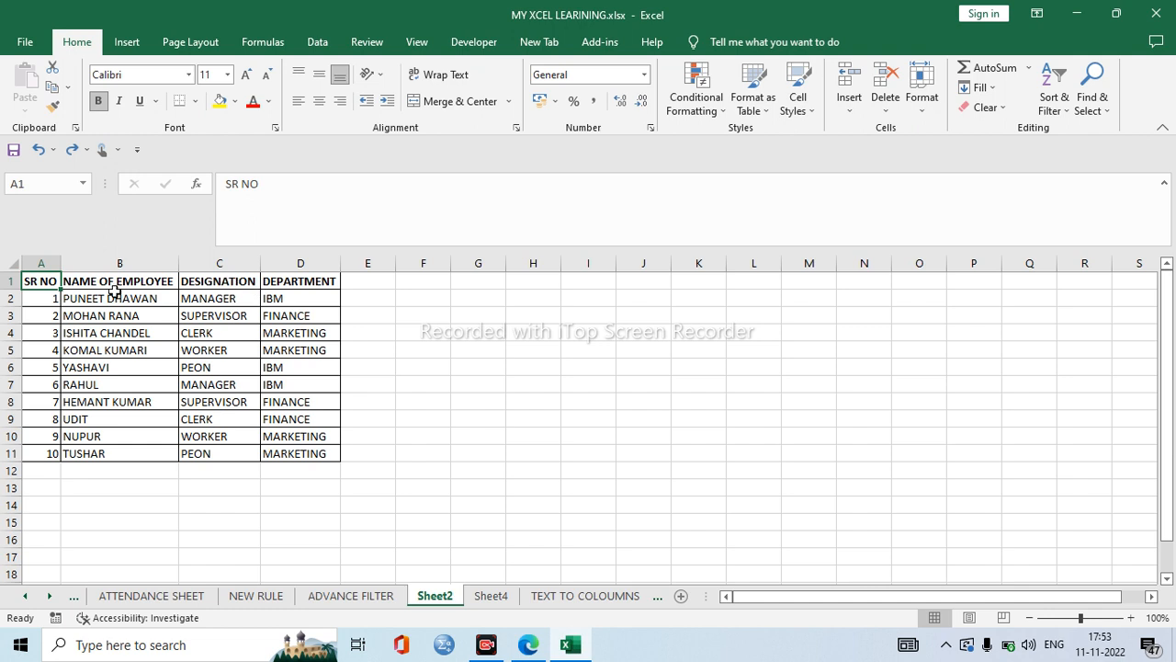
left_click(224, 282)
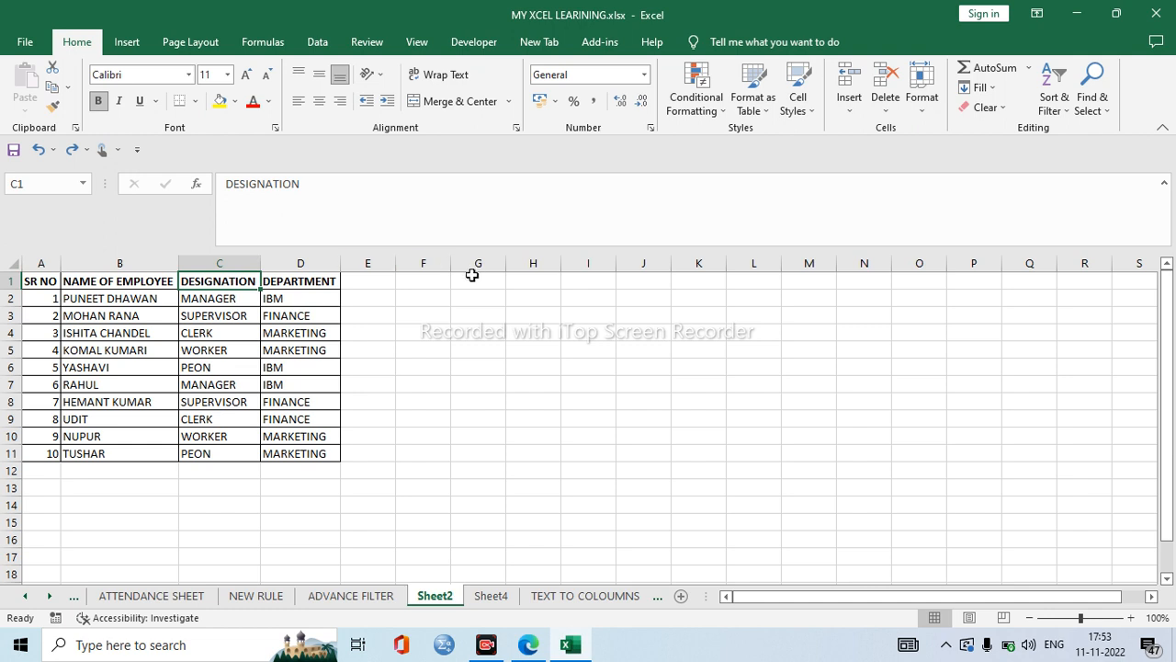
left_click(530, 281)
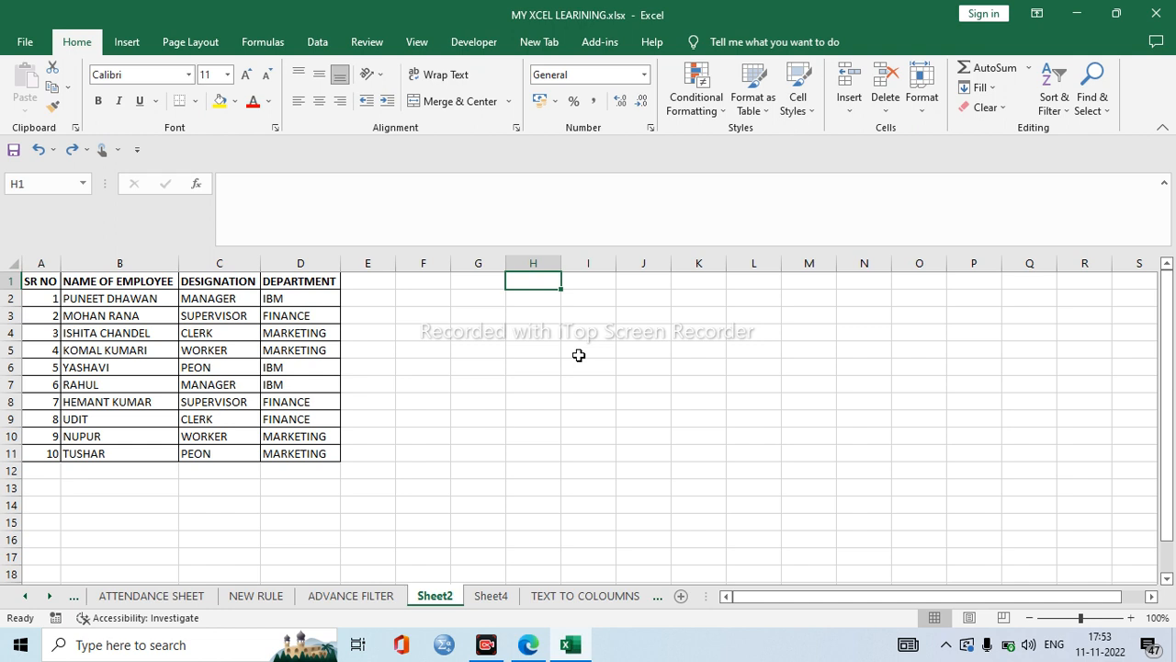
left_click(220, 281)
key("ctrl+c")
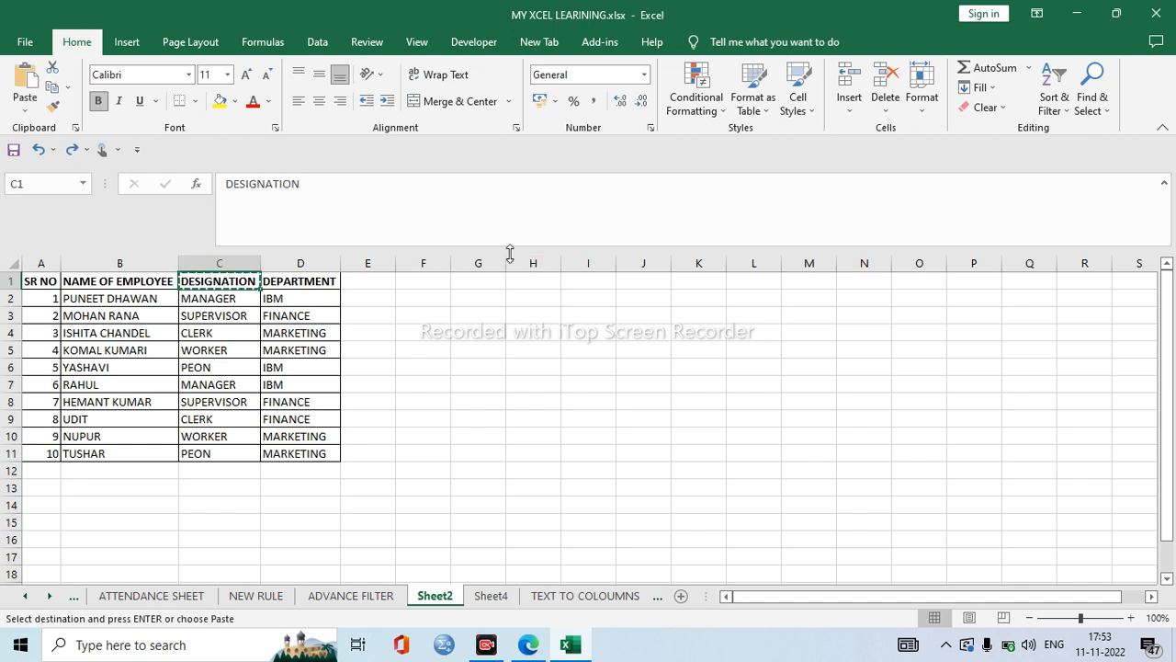
left_click(537, 279)
key("ctrl+v")
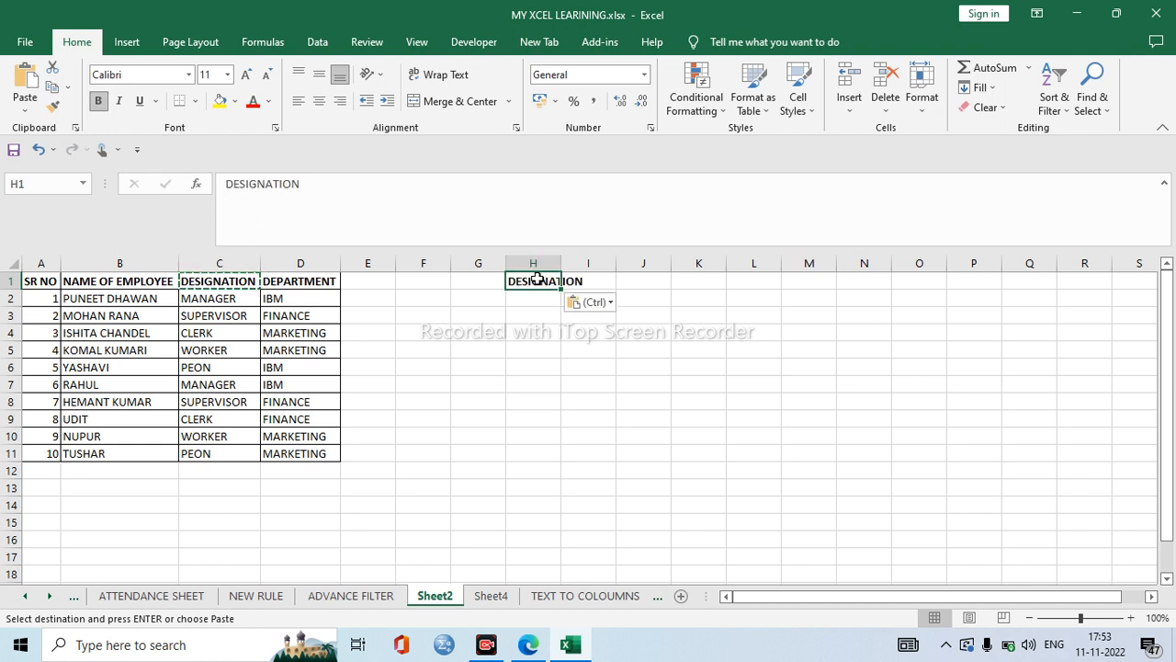
key("Escape")
double_click(563, 265)
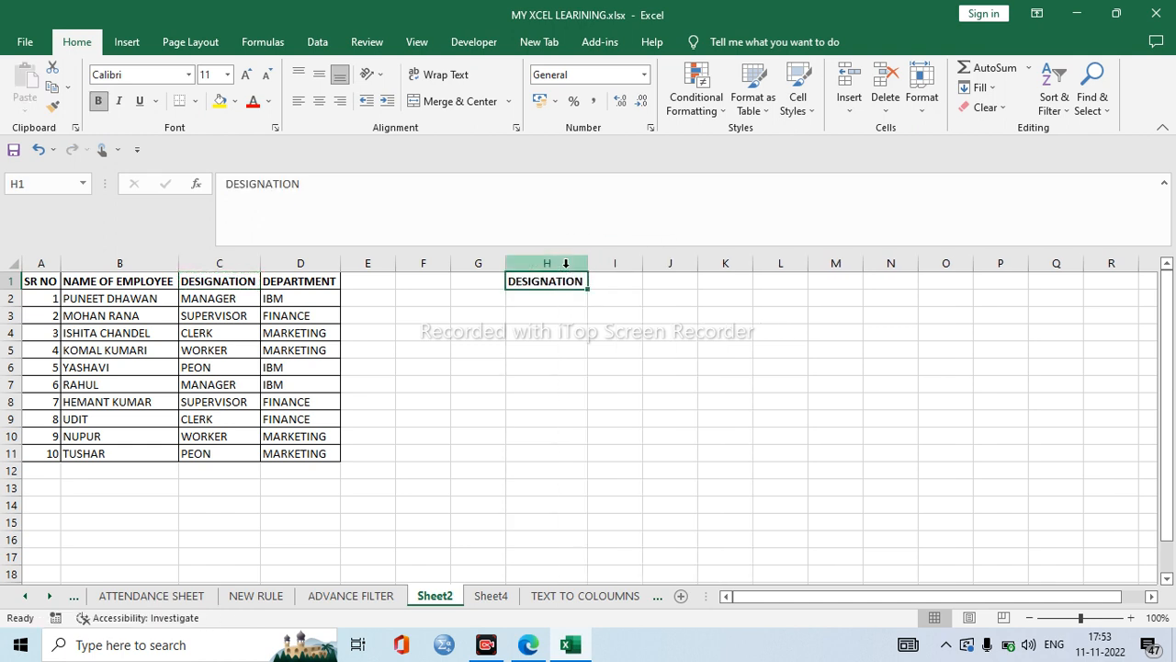
left_click(548, 296)
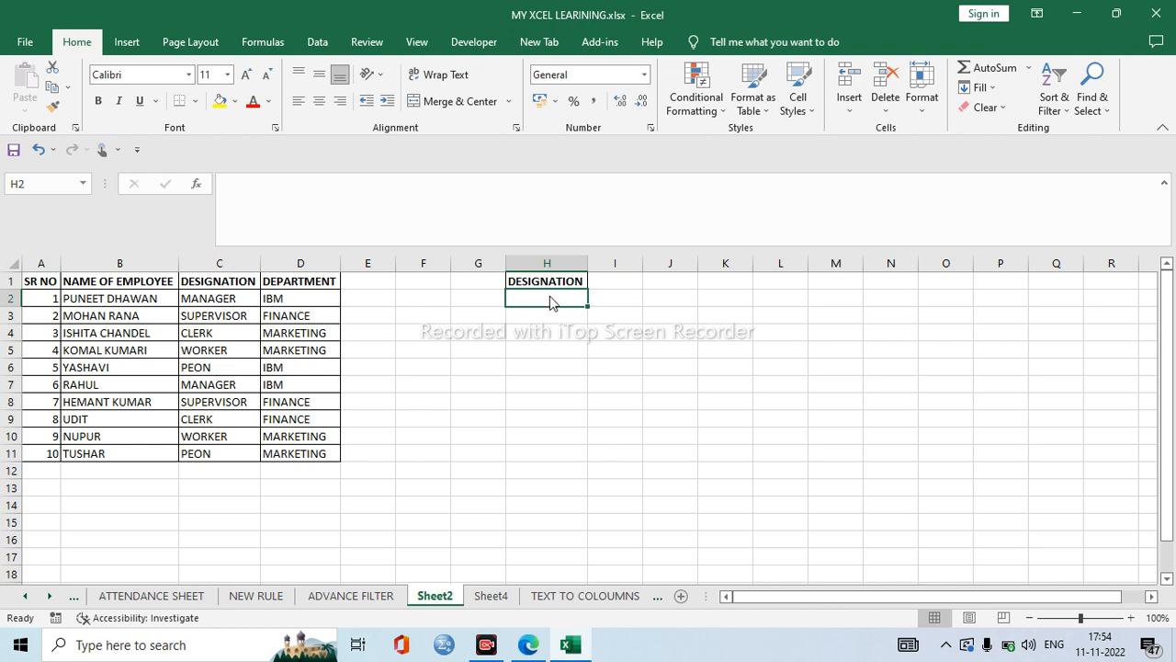
key("alt+a")
key("v")
key("v")
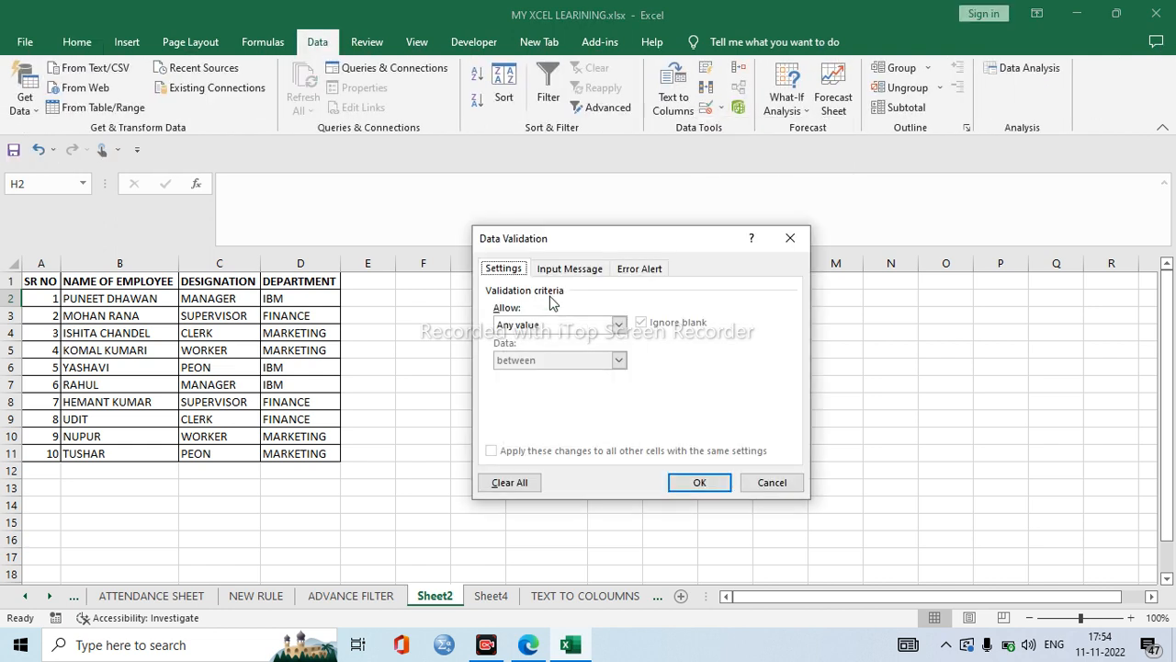
left_click(788, 238)
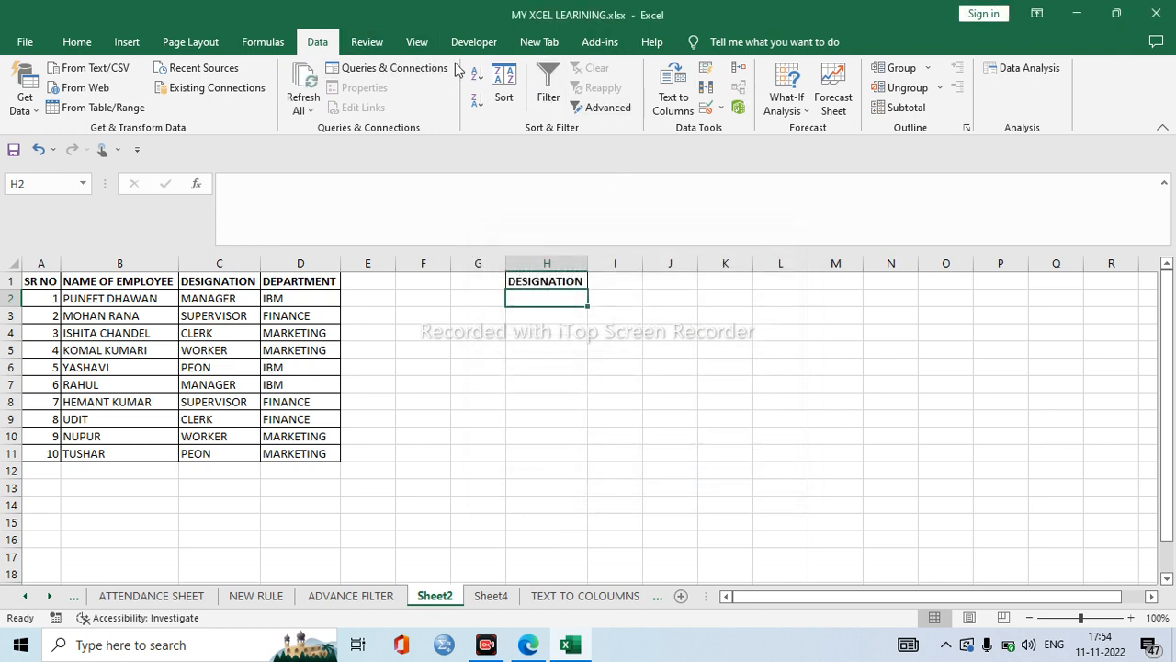
Step: Add list data validation to cell H2 with the source MANAGER,SUPERVISOR,CLERK,WORKER,PEON
left_click(723, 110)
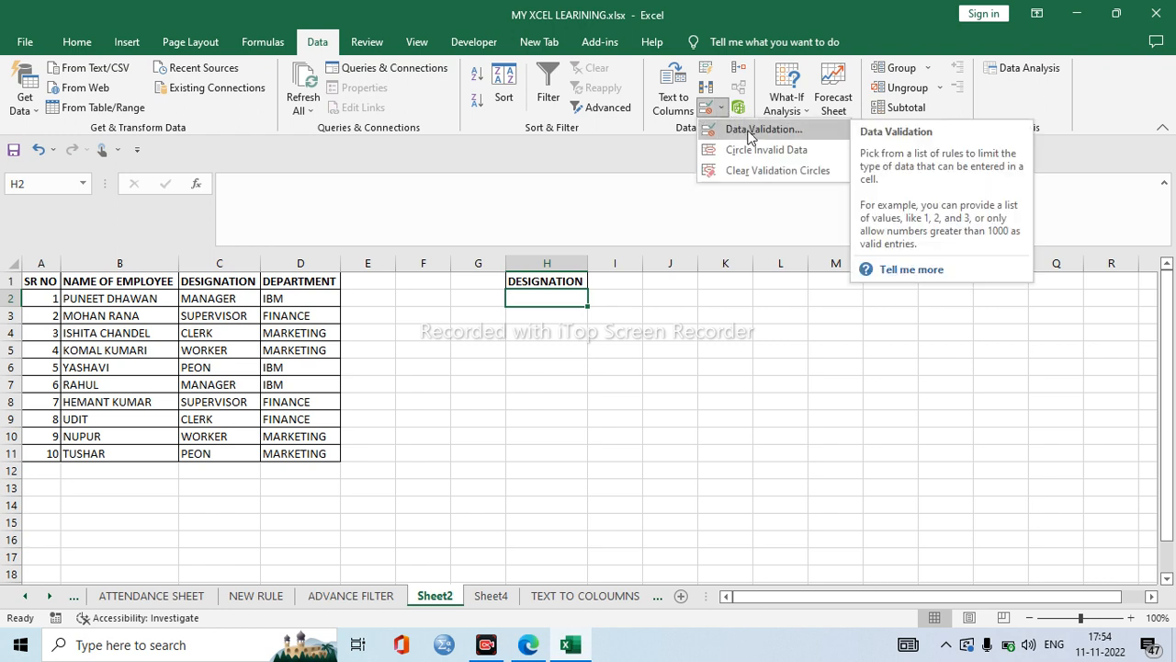
left_click(749, 129)
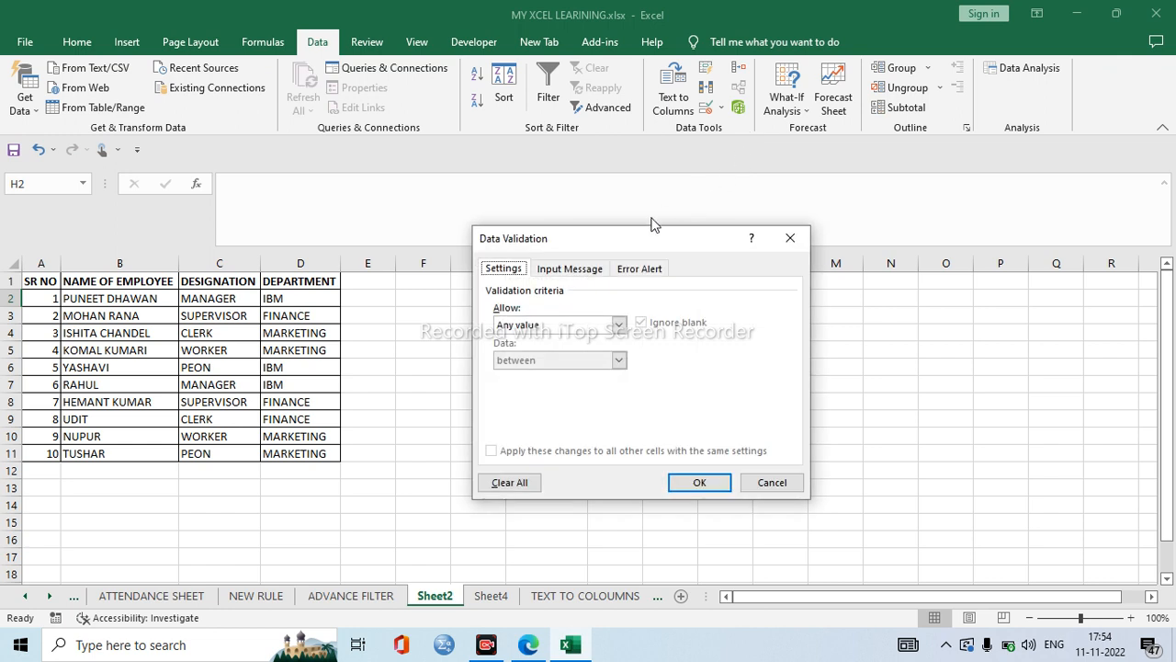
left_click_drag(640, 246, 796, 222)
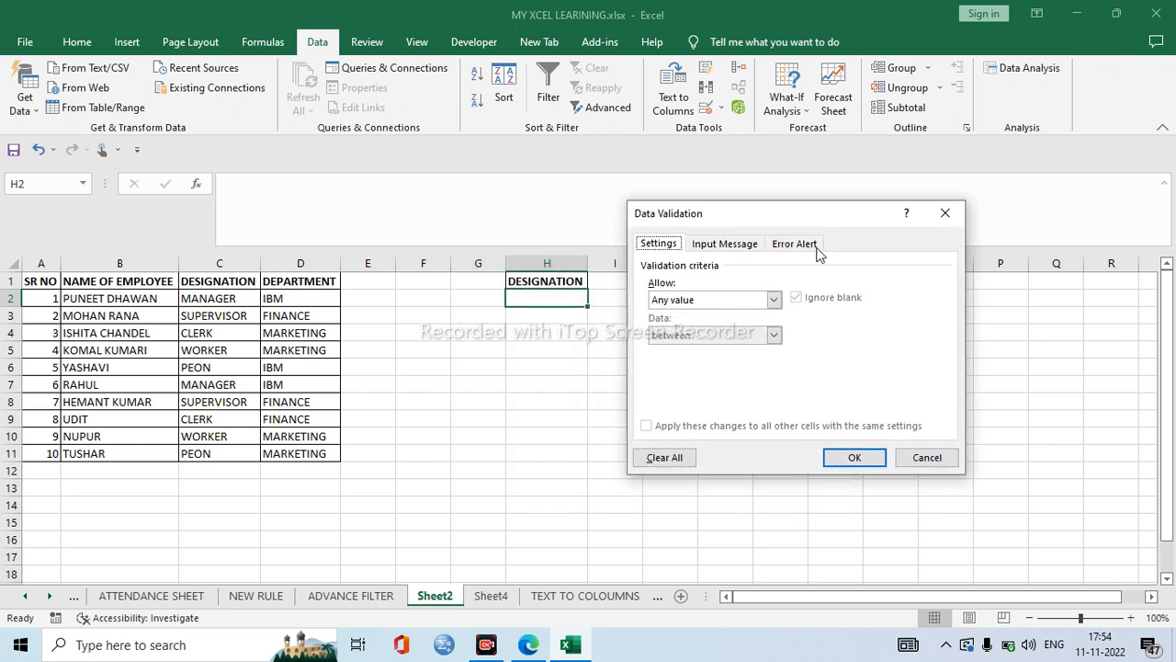
left_click(774, 300)
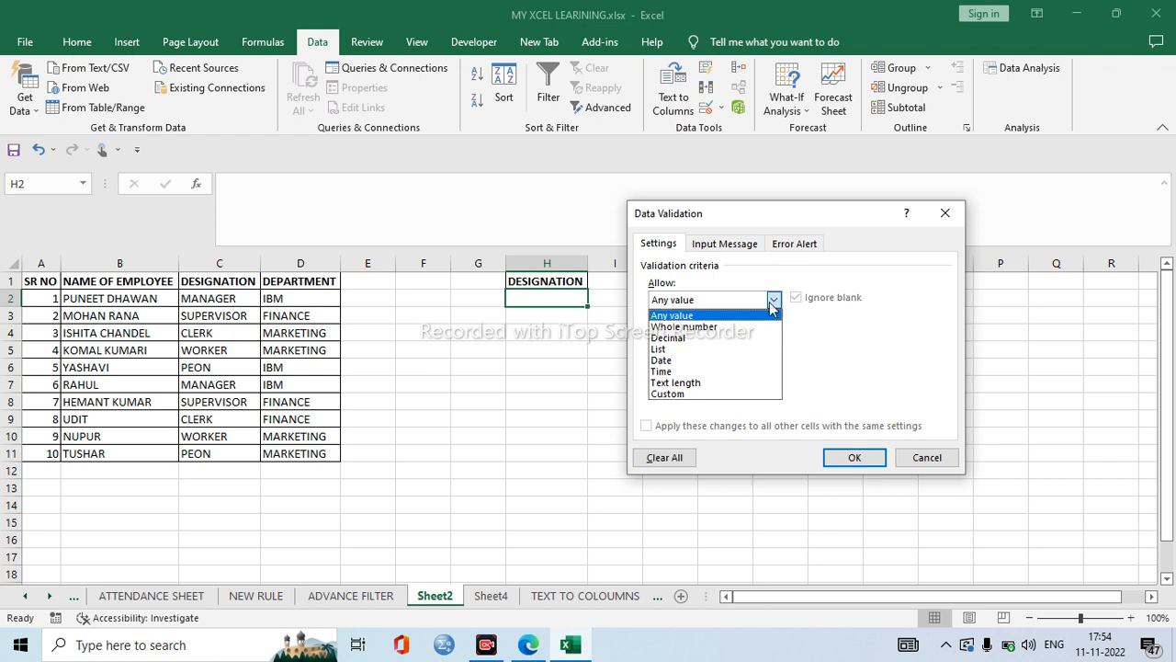
left_click(695, 352)
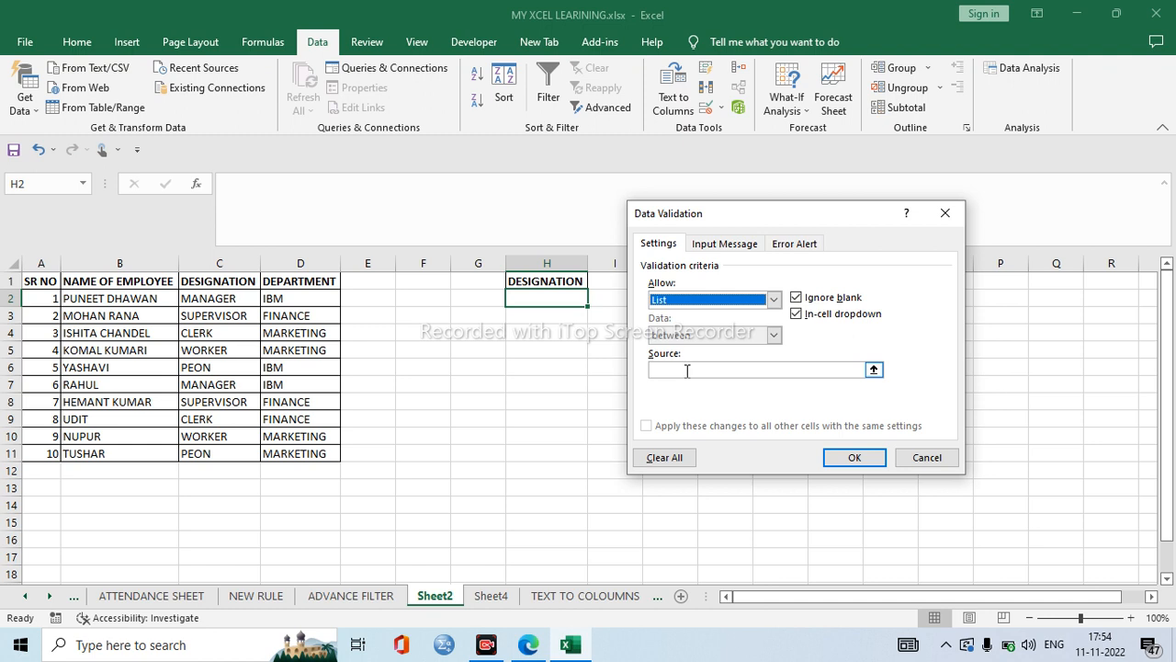
left_click(686, 370)
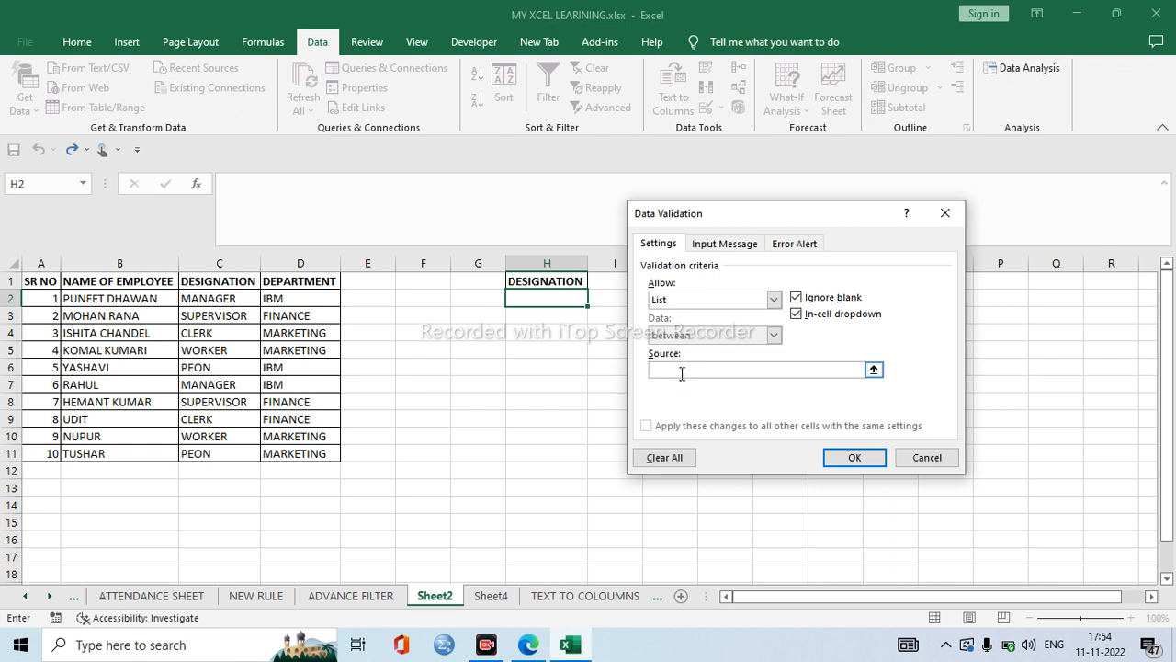
type("MANAGER,SUPERVISOR,C")
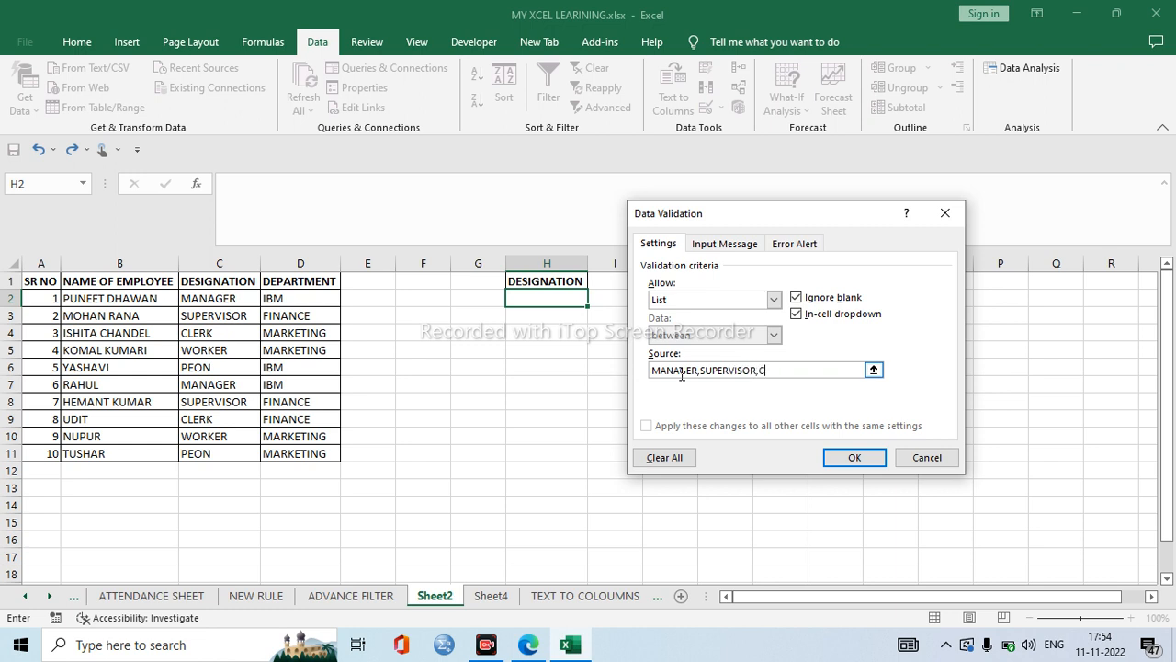
type("LERK,WORKER,PEON")
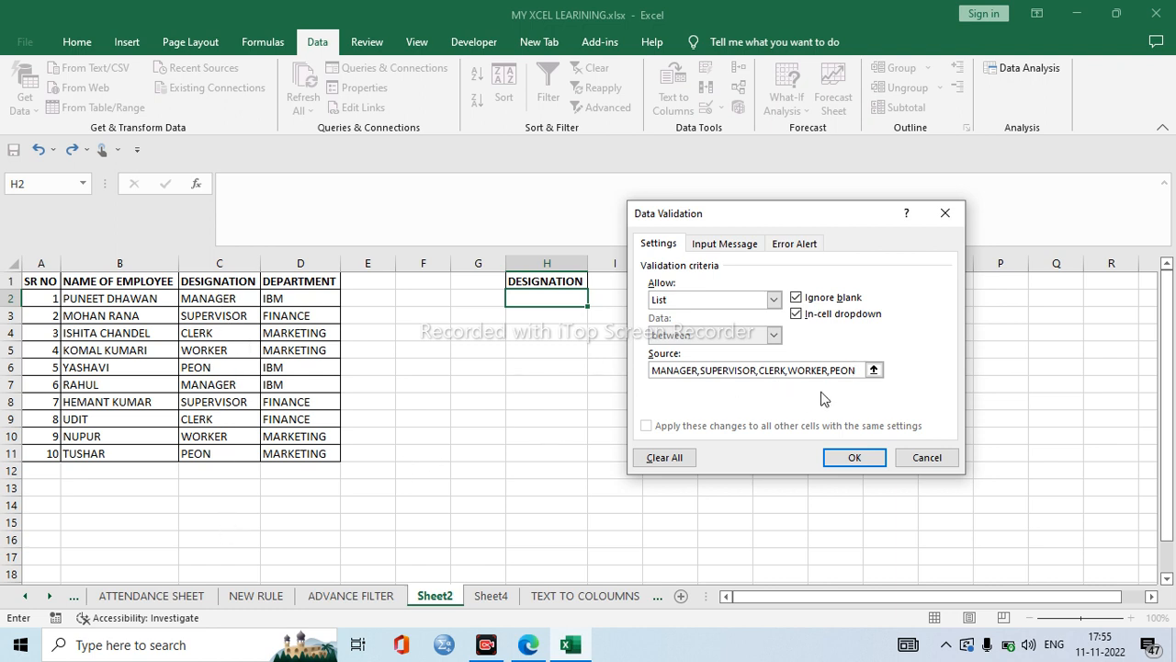
left_click(853, 459)
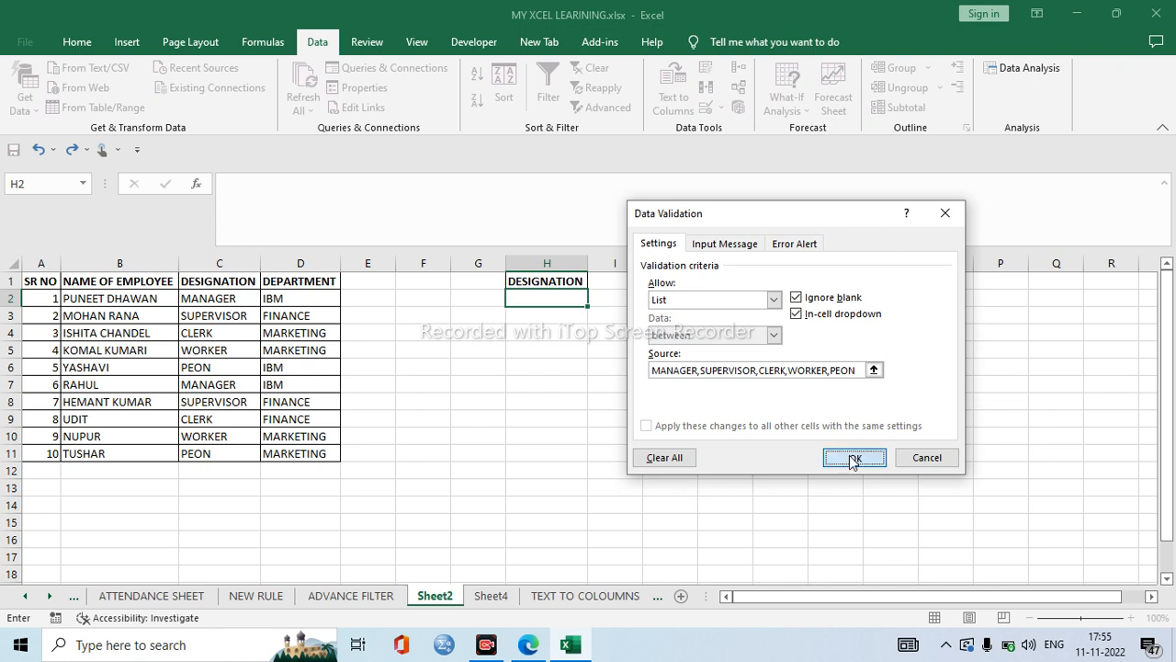
Step: View the choices in the H2 dropdown list and dismiss the browser pop-up notification
left_click(565, 302)
left_click(596, 299)
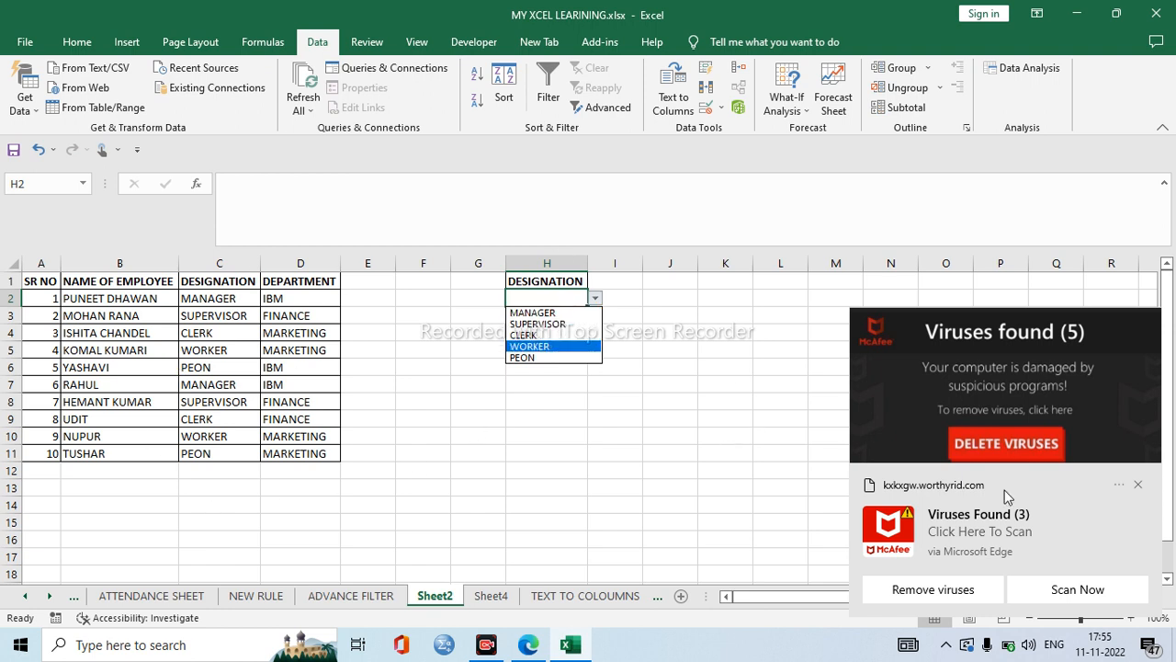
left_click(1138, 484)
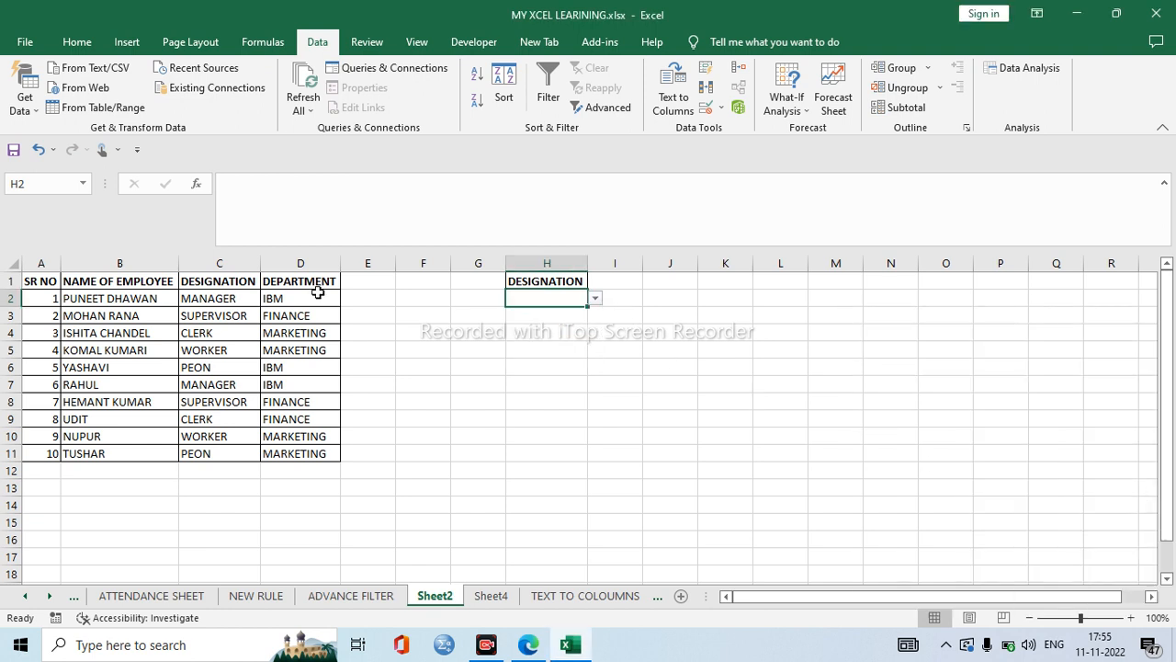
left_click_drag(49, 282, 299, 436)
left_click_drag(46, 294, 310, 451)
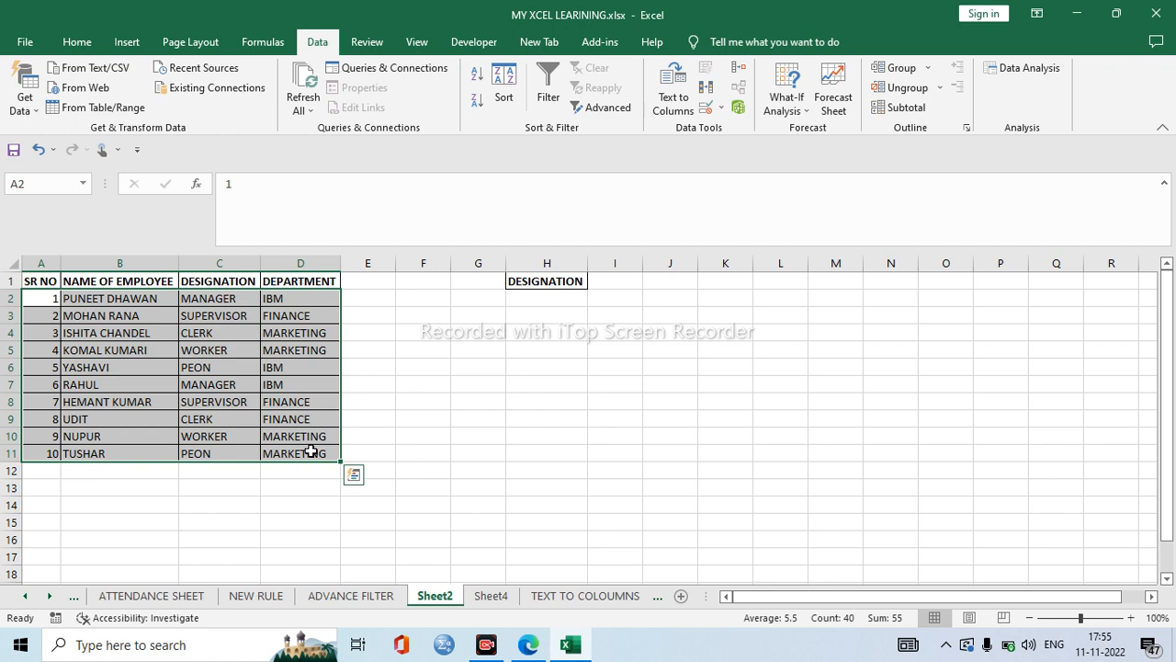
left_click(604, 109)
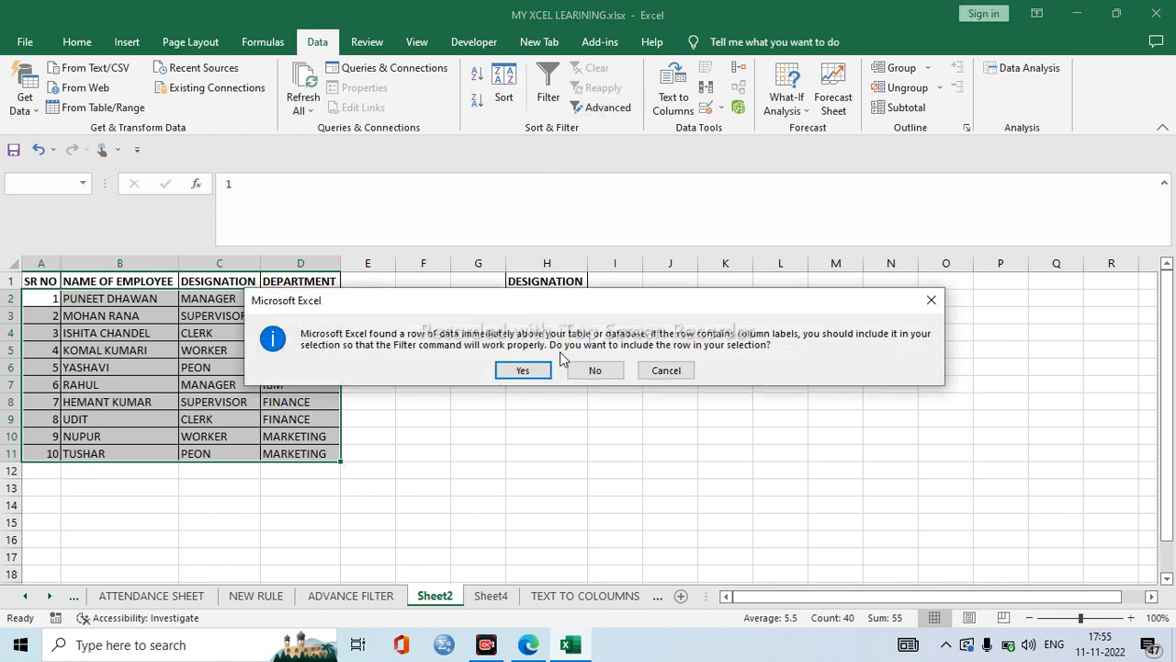
left_click(595, 370)
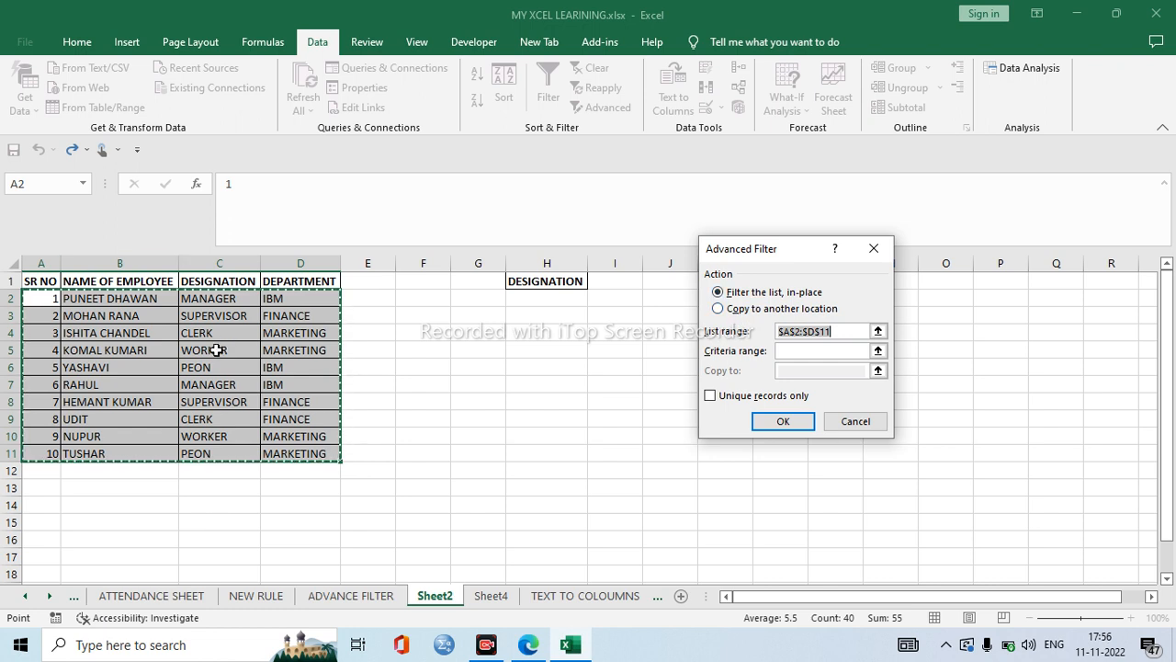
left_click(718, 311)
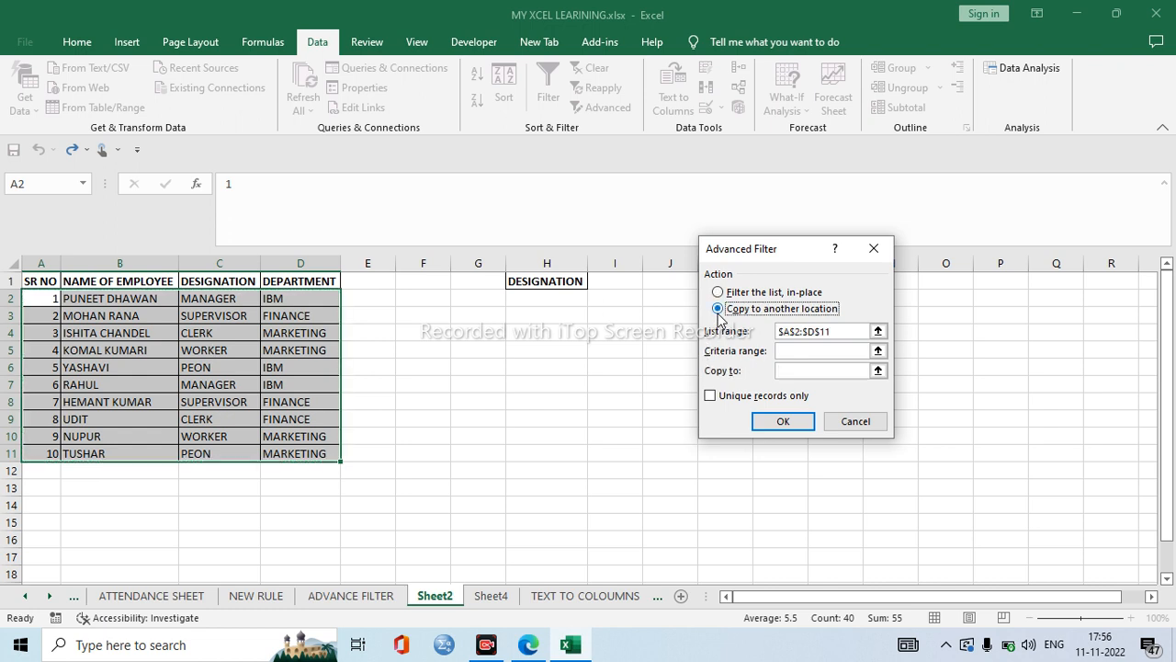
key("Escape")
Step: Choose MANAGER from the dropdown list in cell H2
left_click(579, 294)
left_click(593, 298)
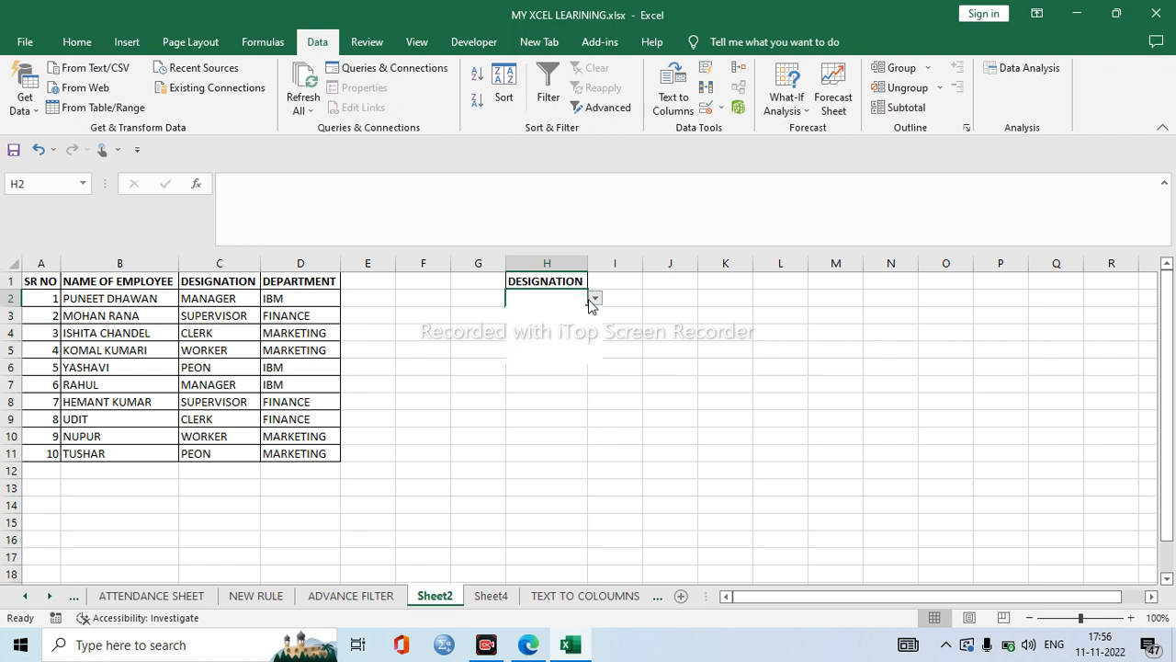
left_click(562, 313)
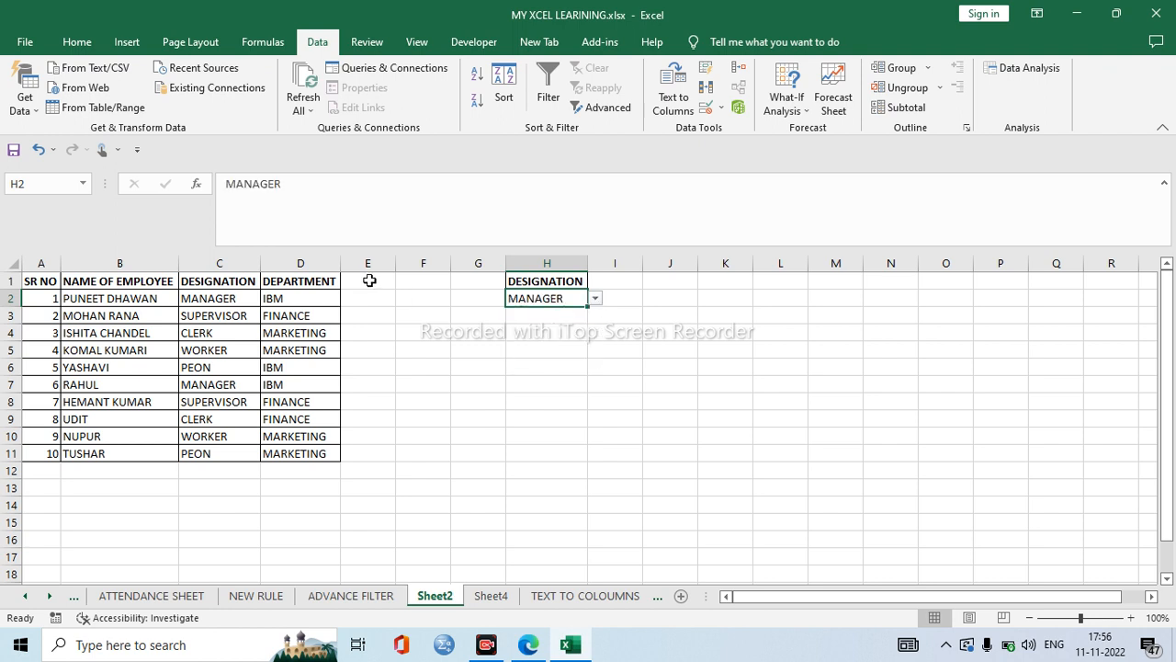
Step: Run an Advanced Filter on A1:D11 with criteria range H1:H2, copying the matching records to cell I5
left_click_drag(42, 281, 326, 446)
left_click(606, 106)
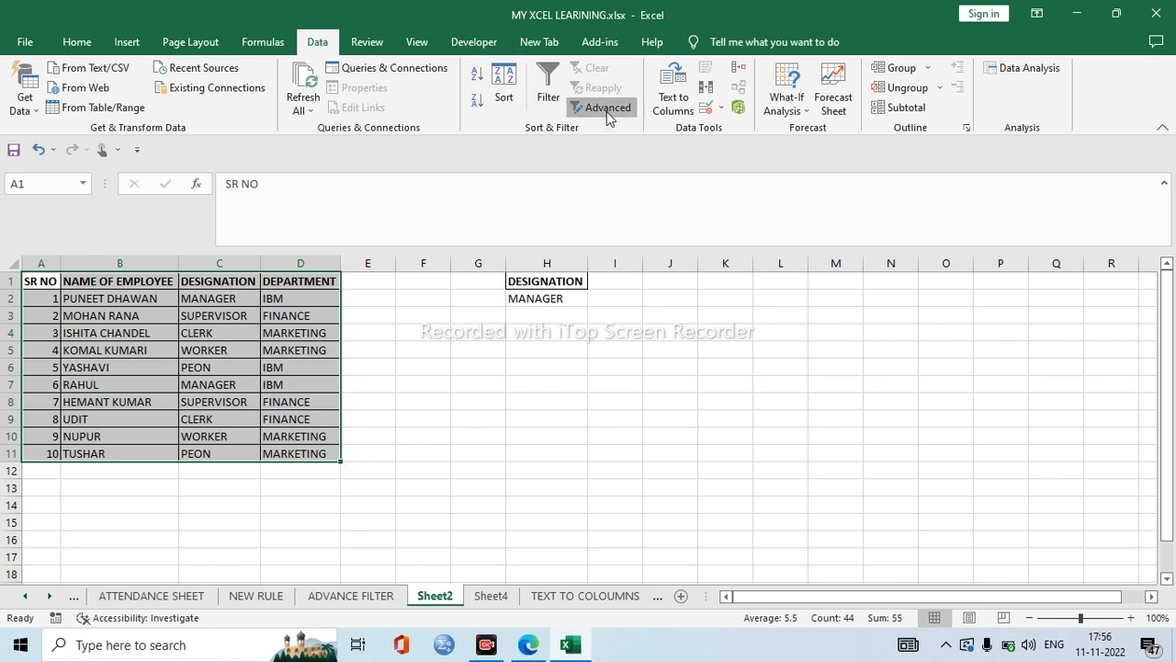
left_click(721, 309)
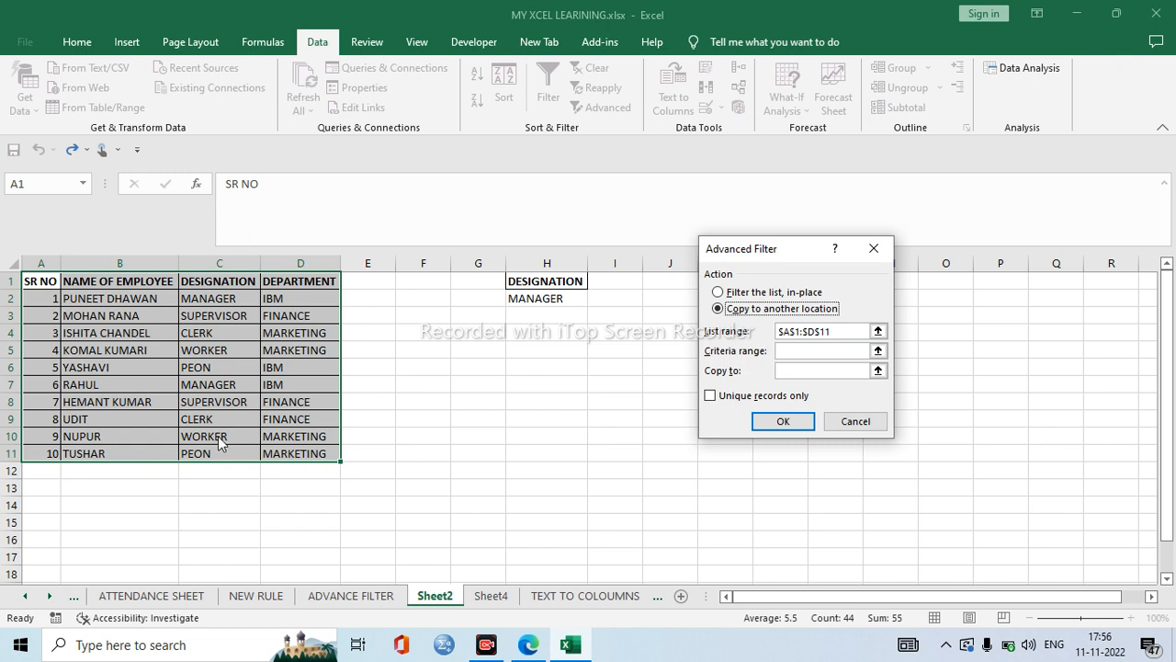
left_click(820, 351)
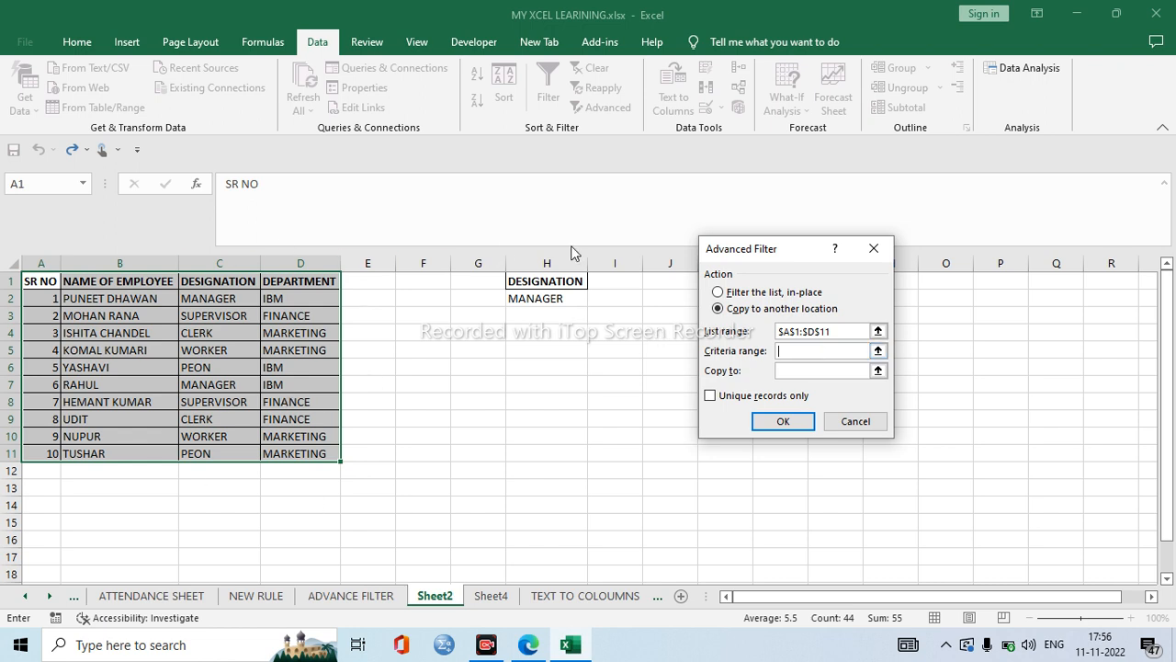
left_click_drag(558, 279, 559, 298)
left_click(806, 372)
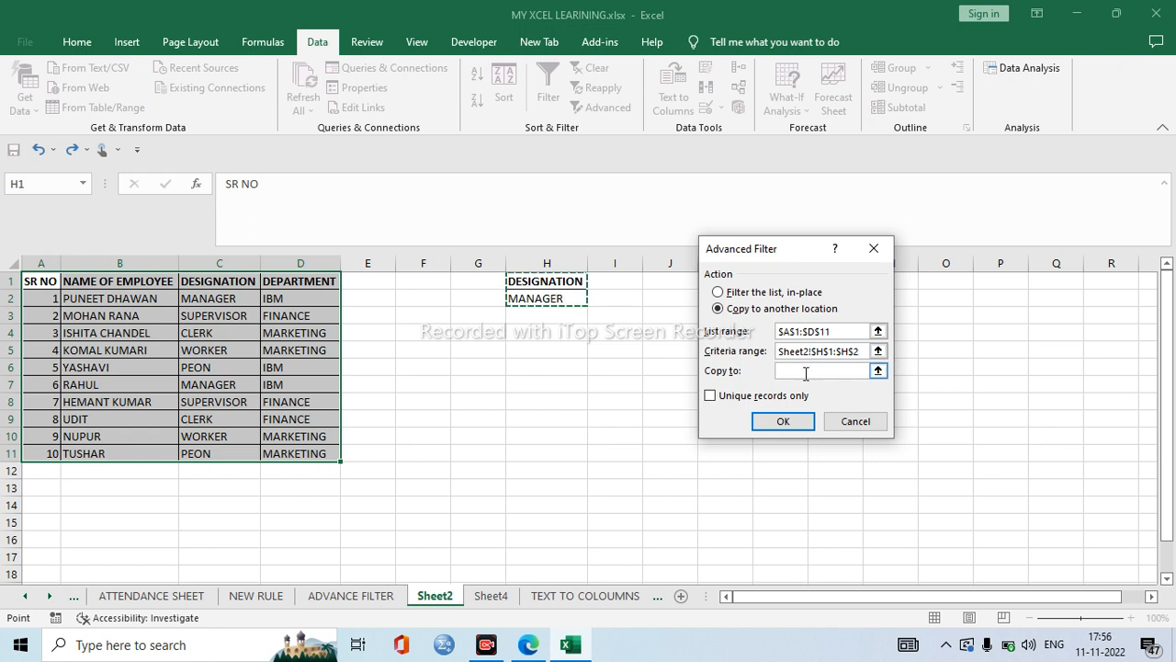
left_click(617, 351)
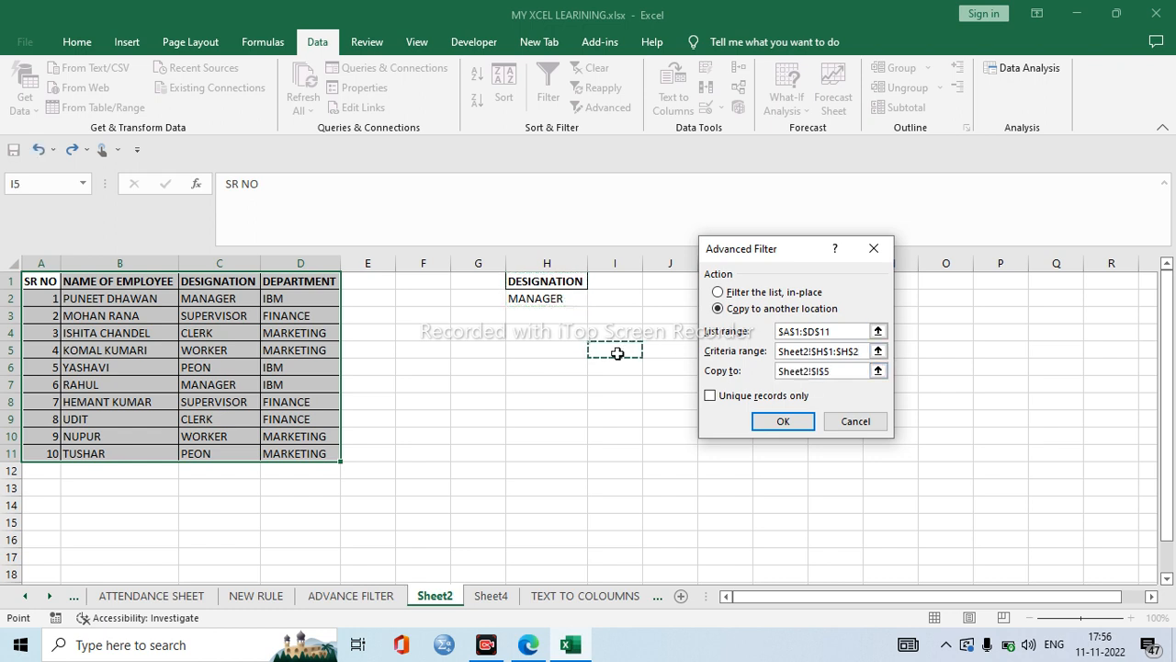
left_click(783, 422)
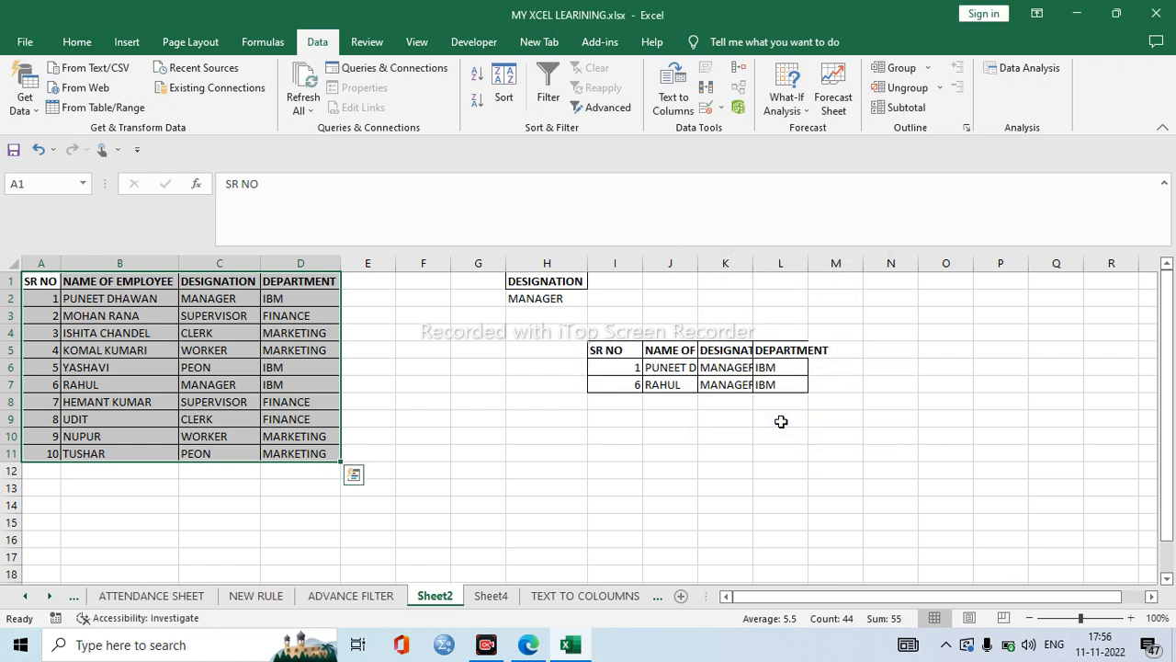
Step: Fit the widths of columns I to L to the extracted records
left_click_drag(643, 263, 682, 264)
double_click(682, 264)
double_click(798, 263)
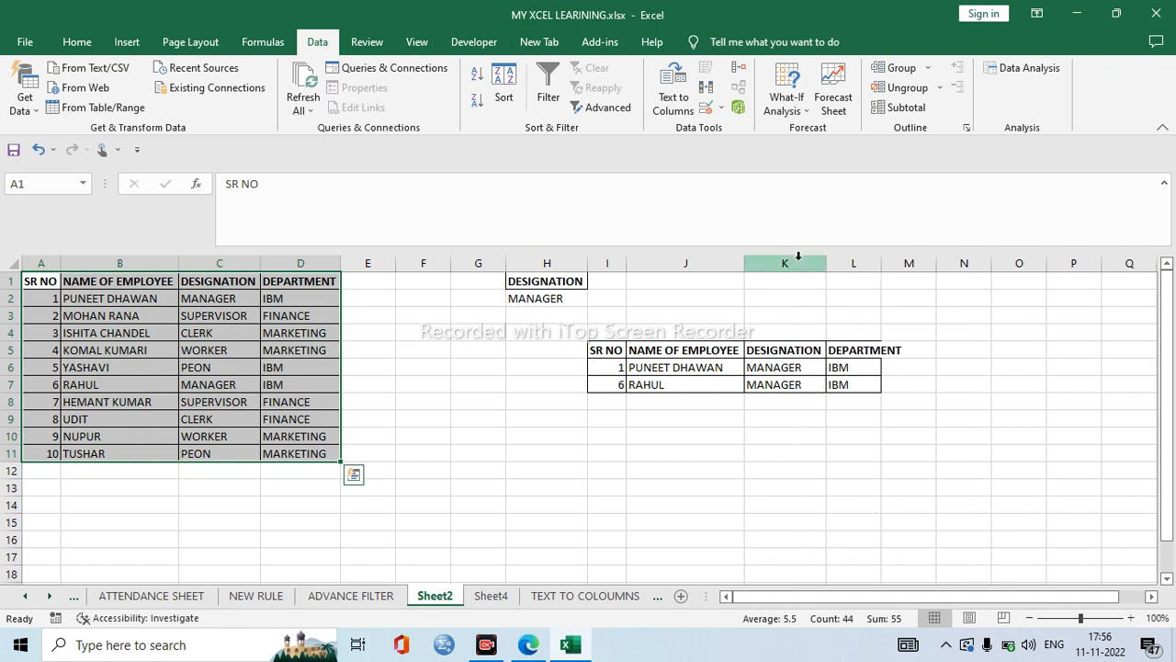
double_click(880, 264)
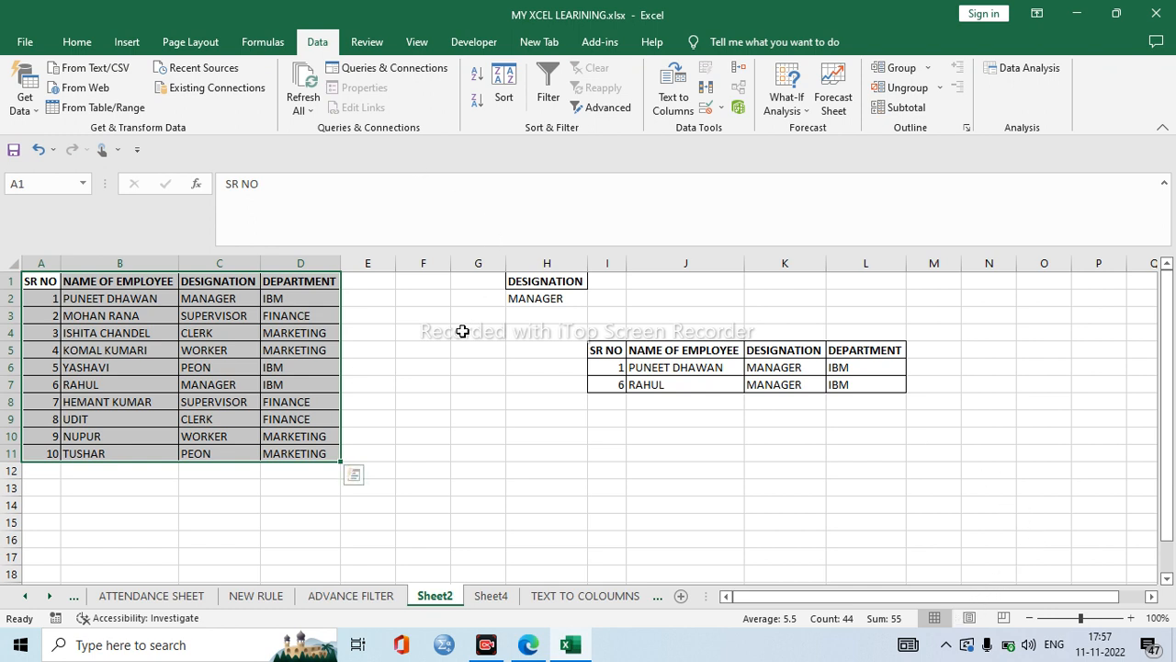
Step: Enter the header DEPARTMENT in cell I1, fit column I to it and make the header bold
left_click(600, 282)
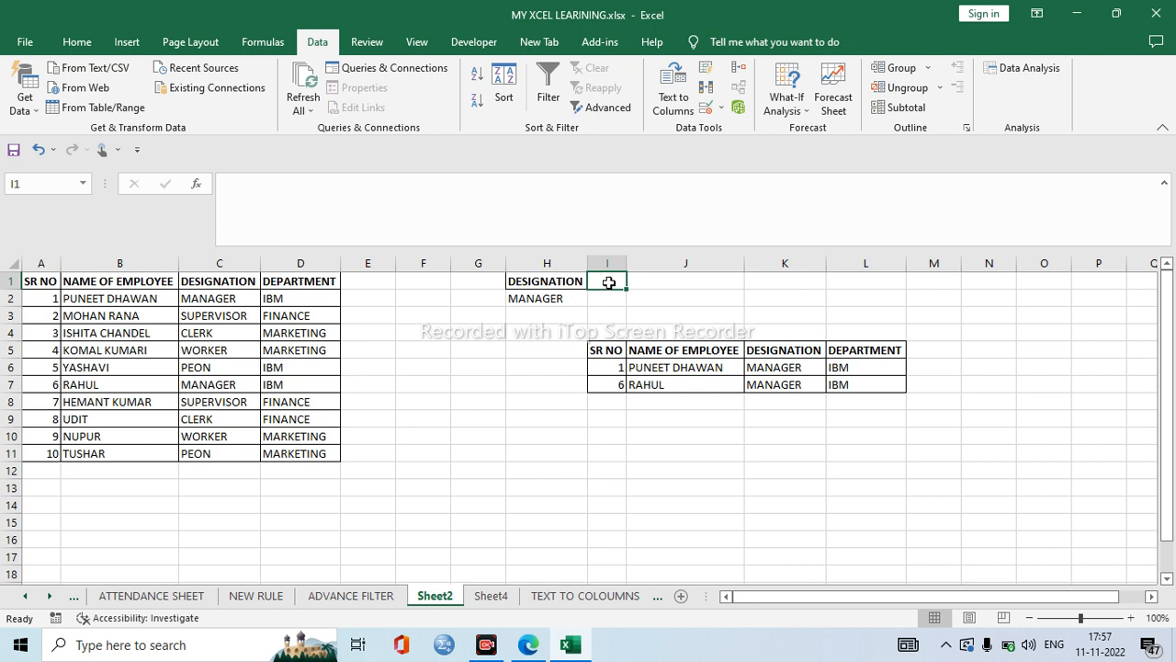
type("DEPAR")
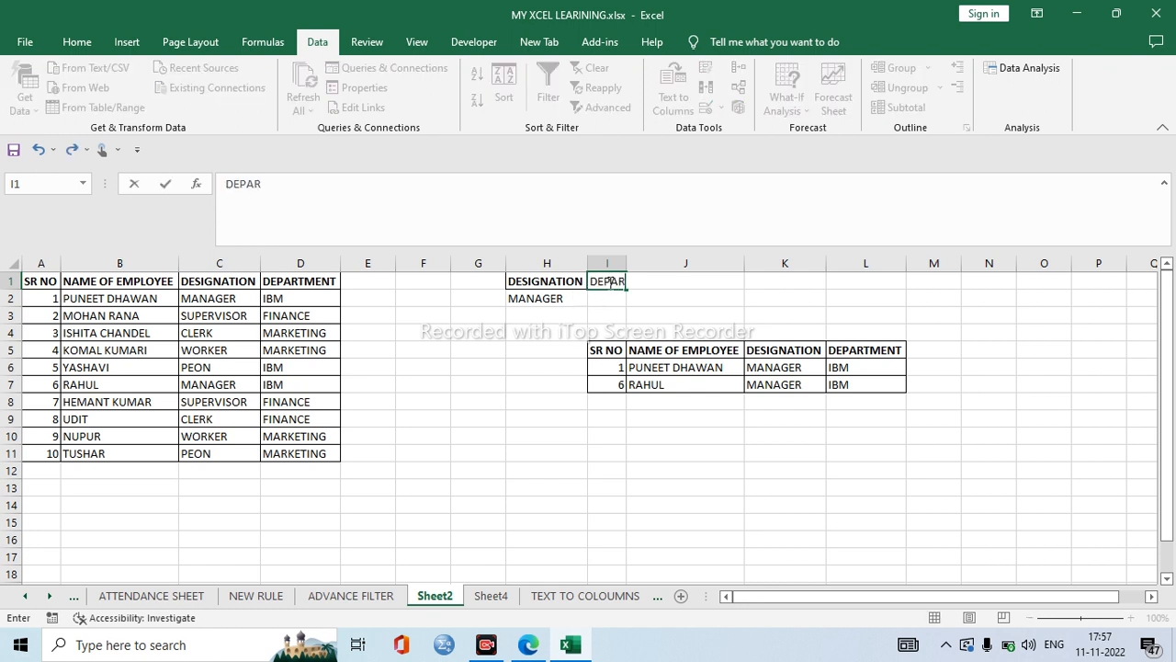
type("TMEN")
double_click(628, 264)
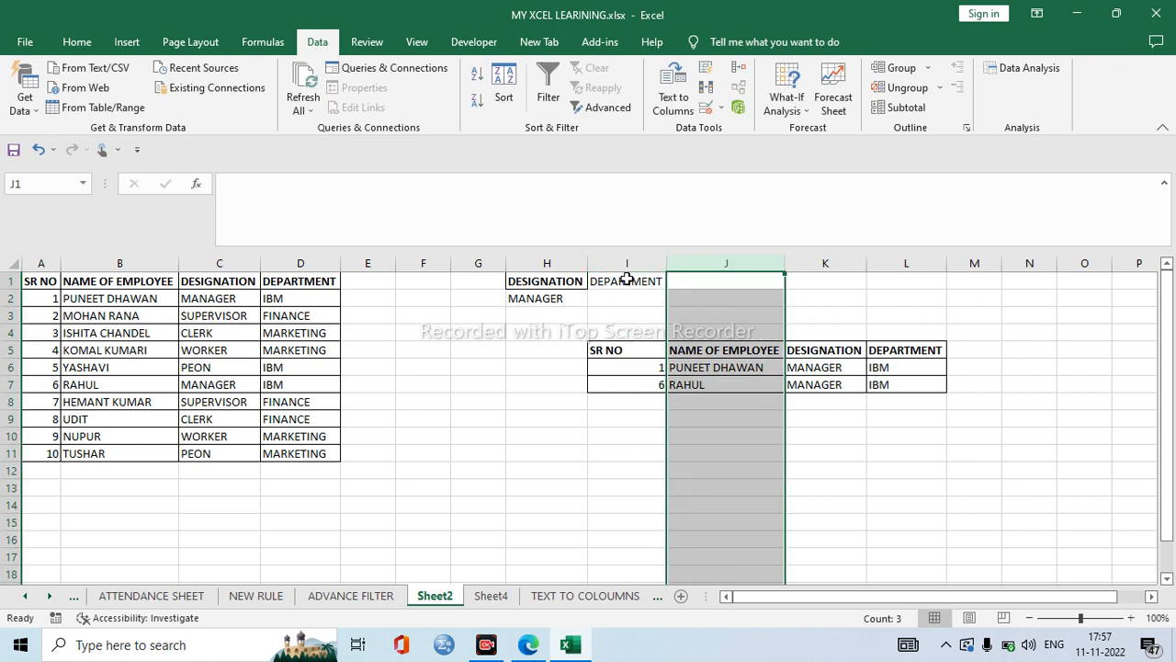
left_click(624, 282)
key("ctrl+b")
Step: Add list data validation to cell I2 with the source IBM,FINANCE,MARKETING
left_click(617, 295)
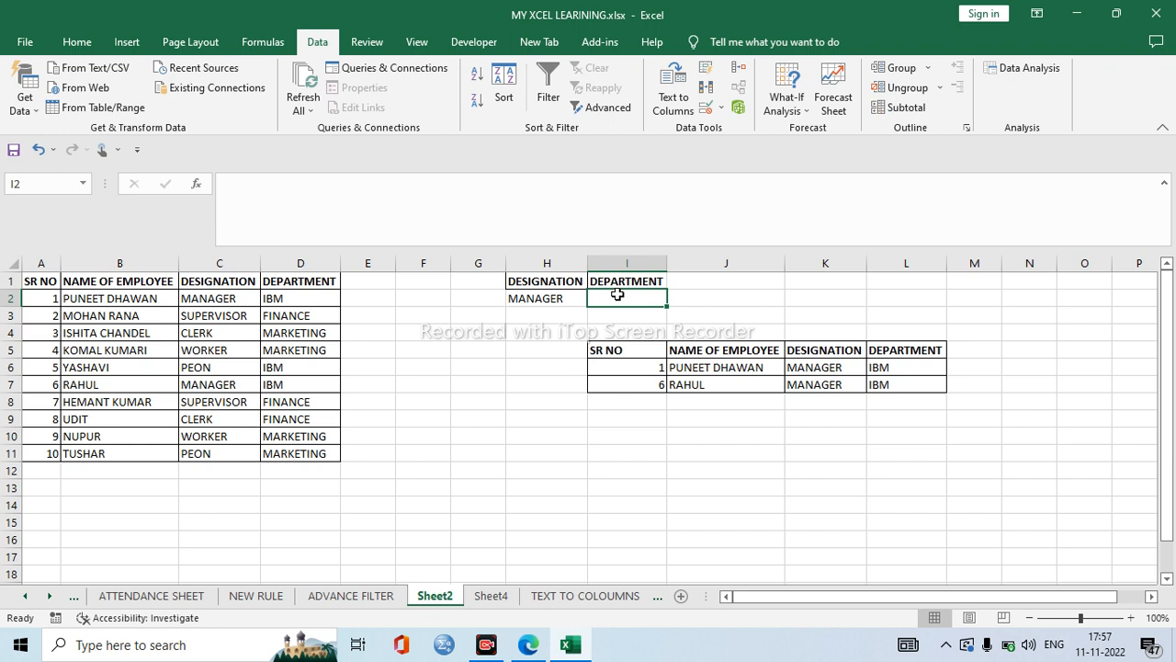
key("alt+a")
key("v")
key("v")
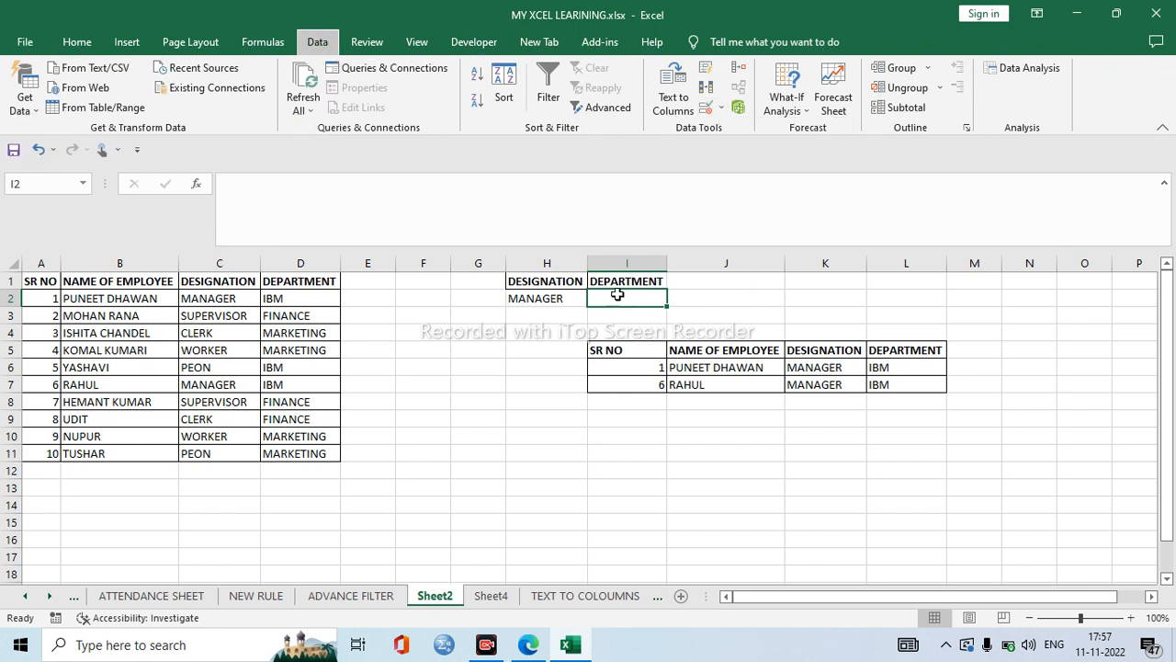
left_click(773, 299)
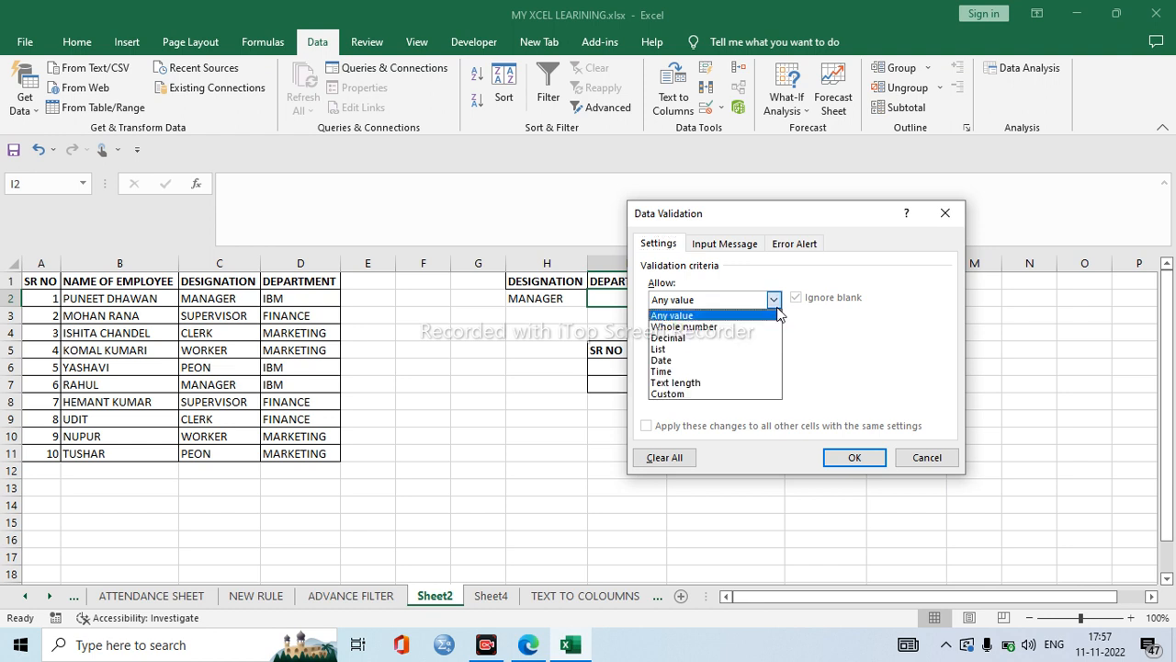
left_click(704, 349)
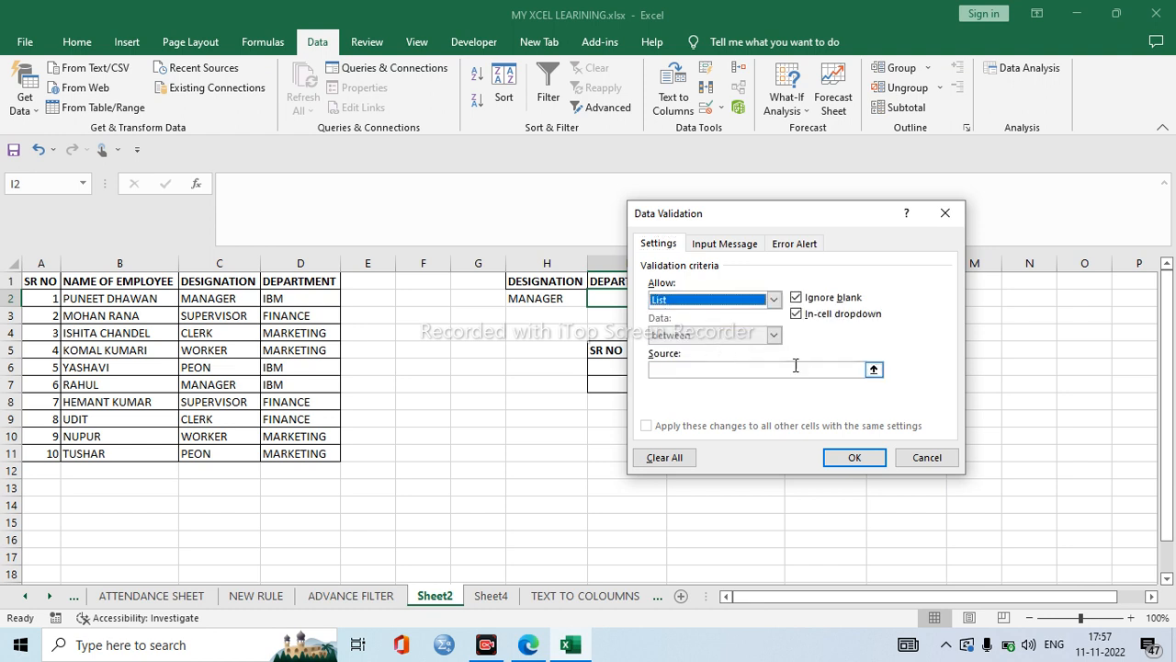
left_click(790, 368)
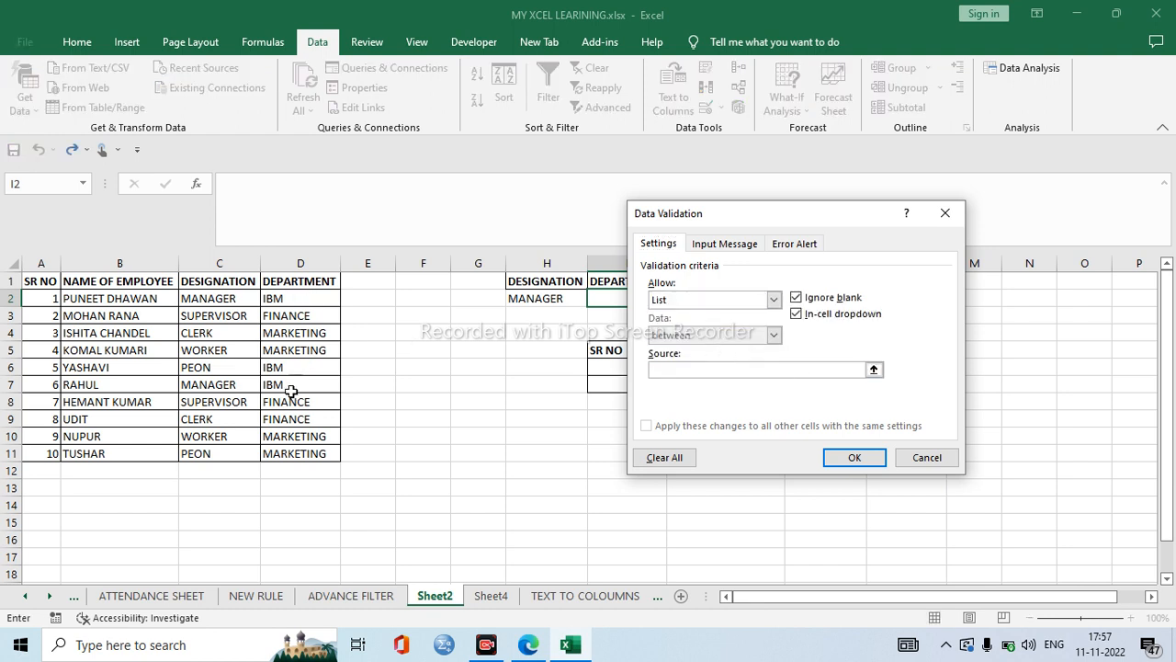
type("I")
type("BM")
type(",FIA")
type("NAN")
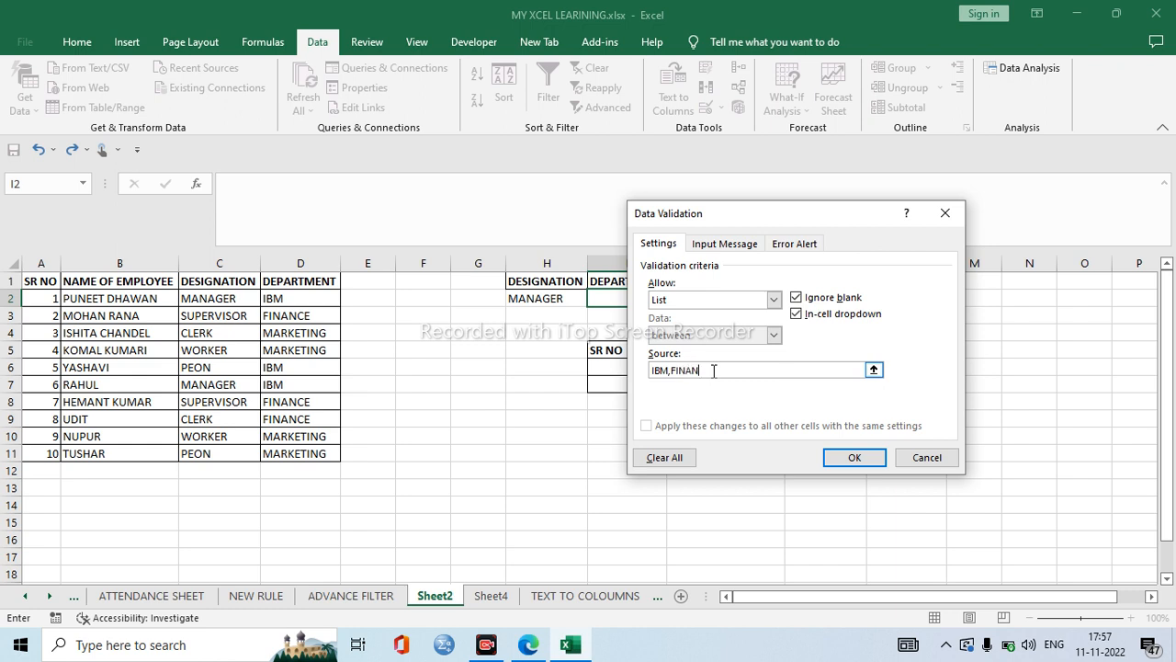
type("CE,MARKETING")
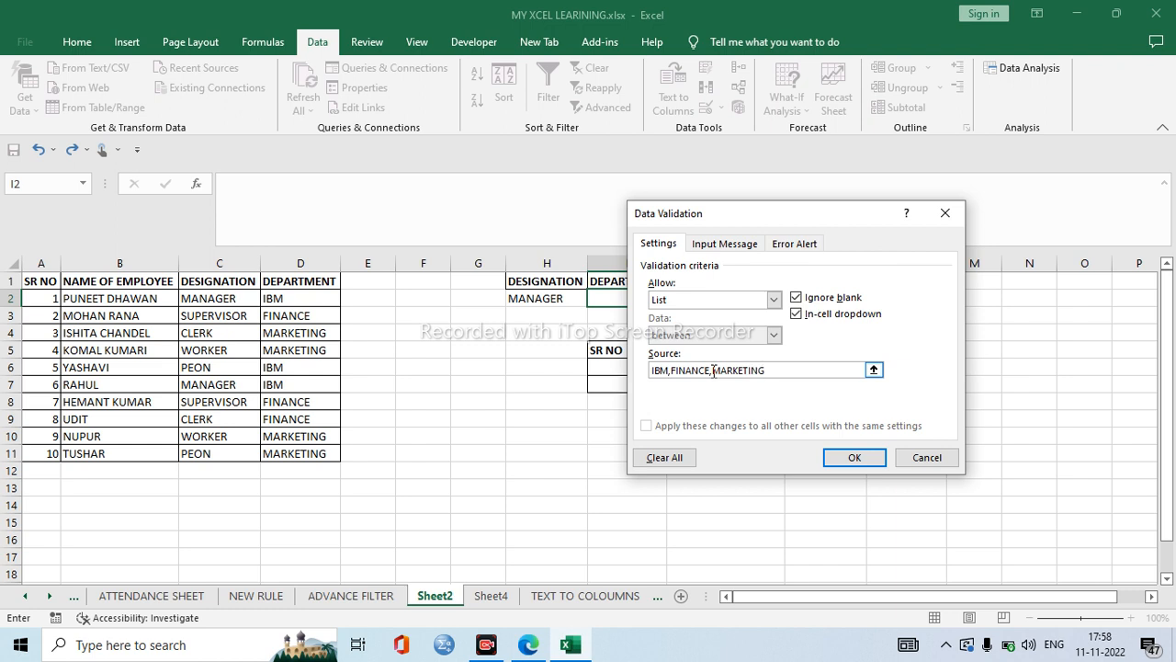
left_click(854, 457)
Step: Choose MARKETING in I2 and rerun the Advanced Filter with criteria range H1:I2, copying the records to I5:L5
left_click(674, 298)
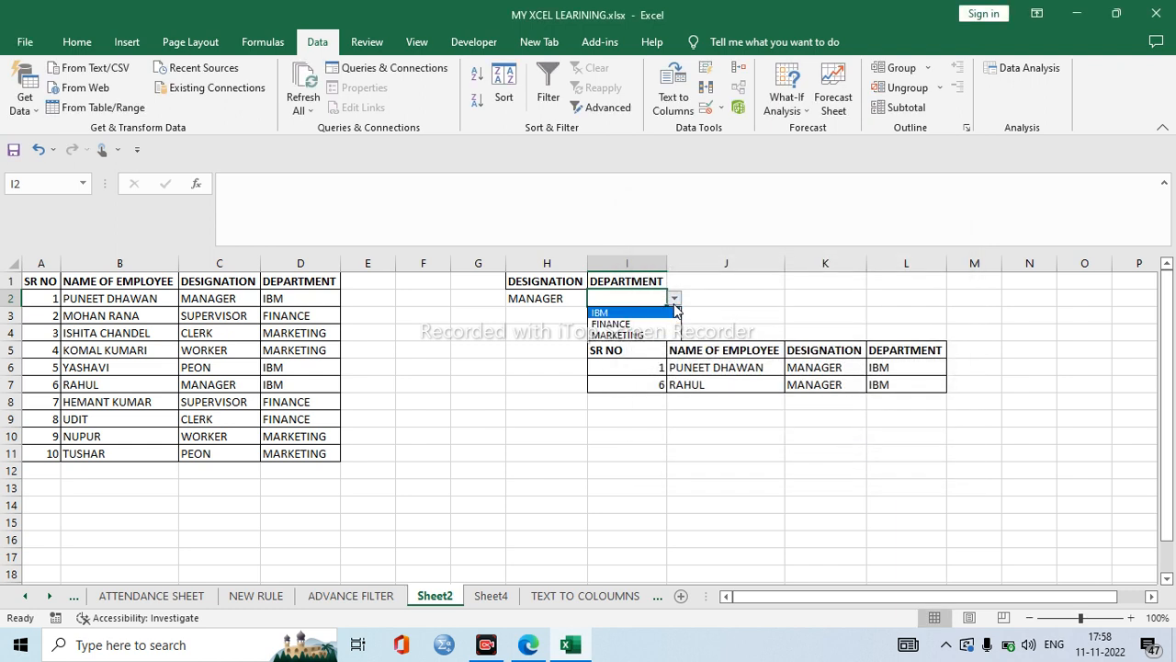
left_click(633, 334)
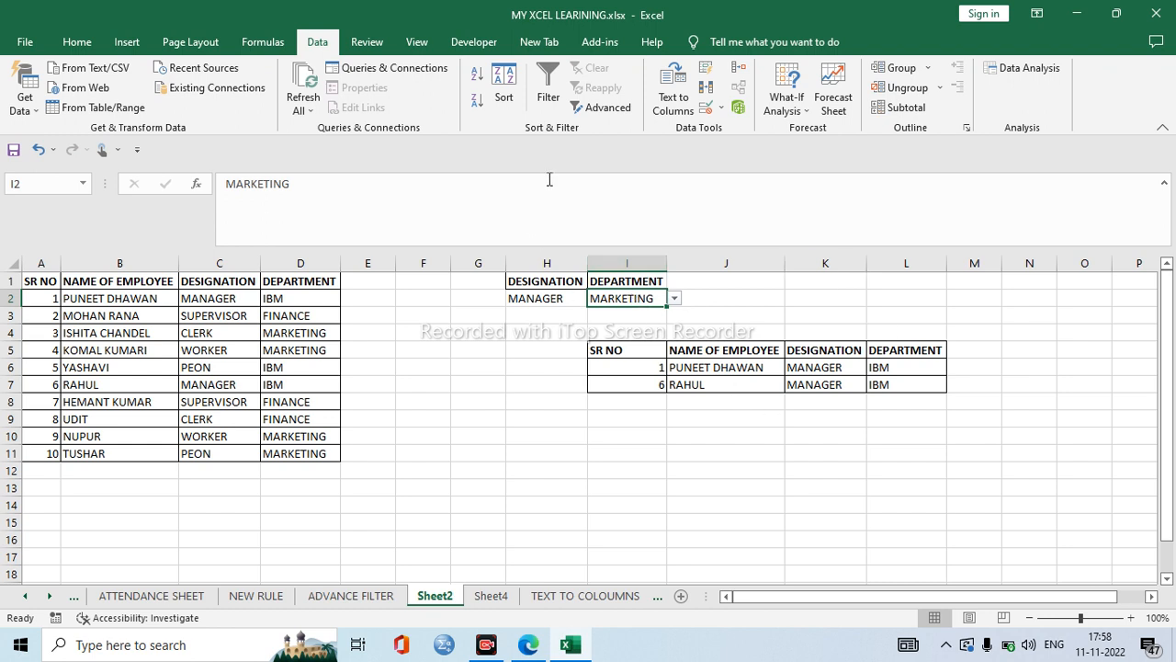
left_click(607, 108)
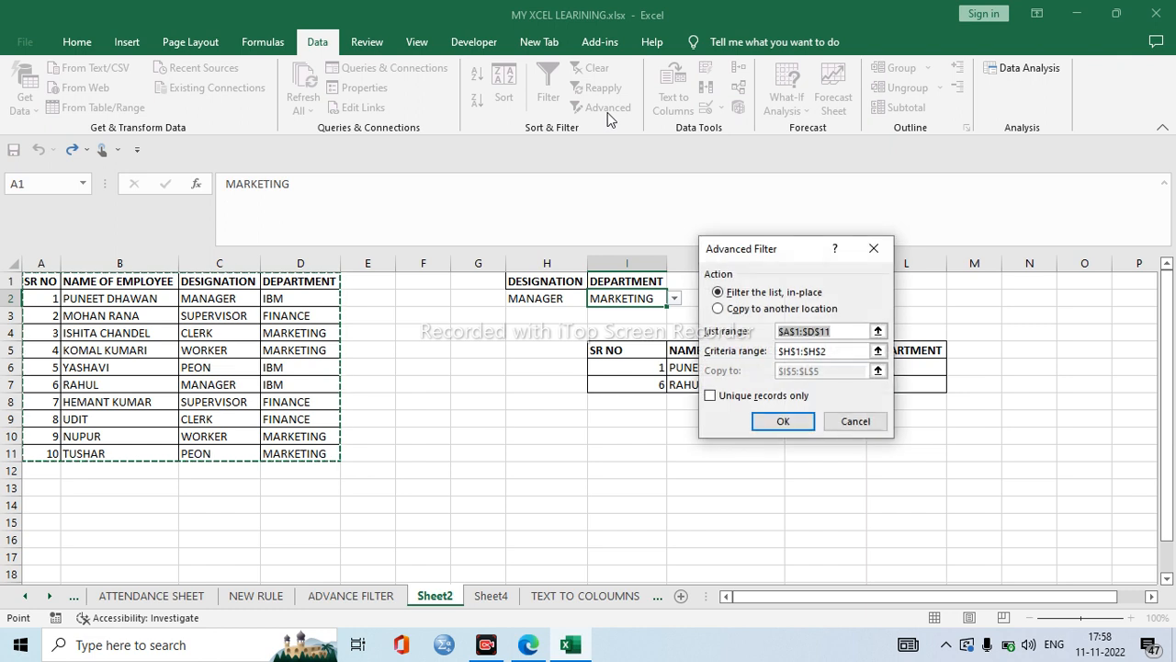
left_click(737, 310)
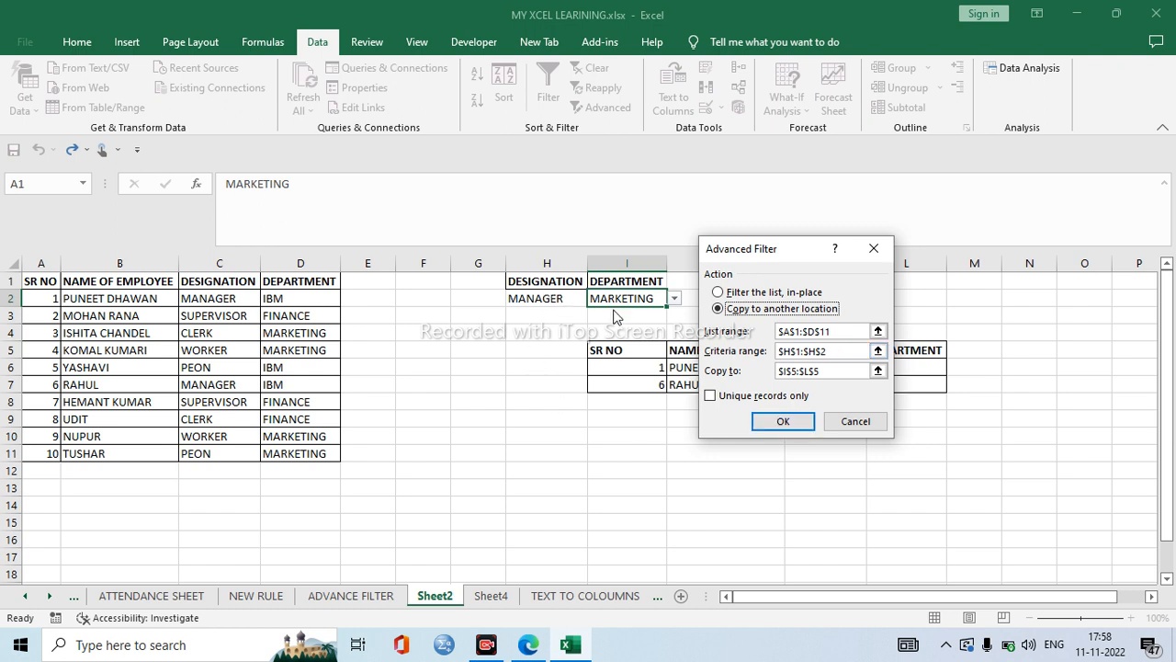
left_click_drag(832, 351, 772, 356)
key("BackSpace")
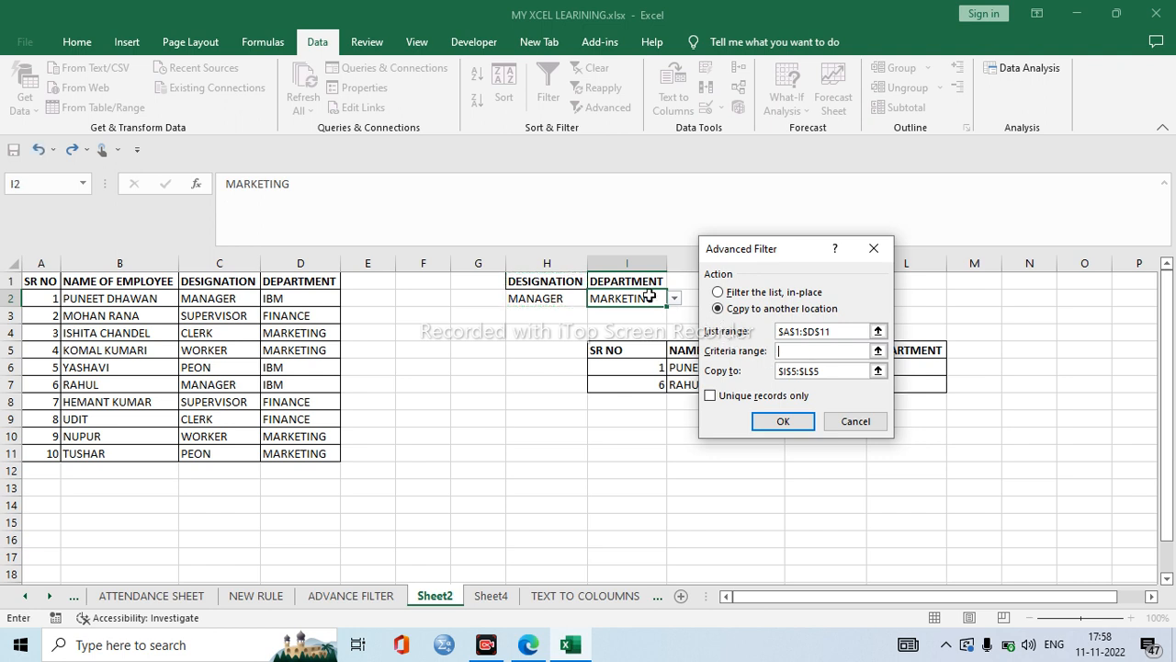
left_click(548, 280)
left_click_drag(616, 299, 648, 300)
left_click(783, 420)
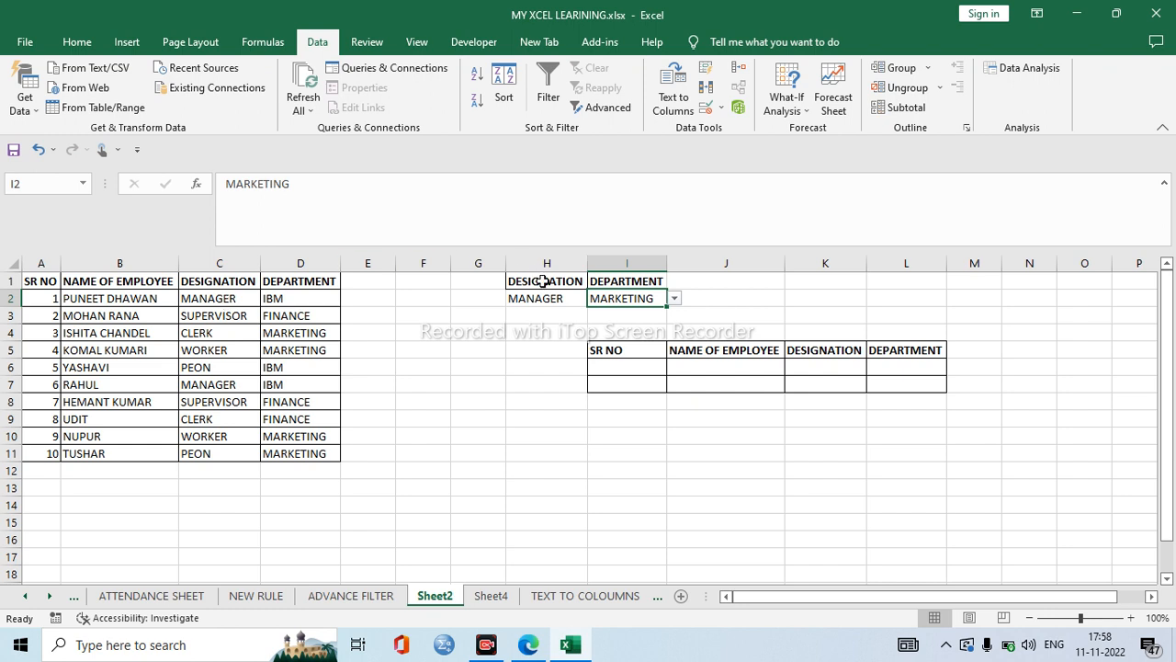
Step: Change I2 to IBM, rerun the Advanced Filter with the copy going to I5:L5, and dismiss the browser pop-up notification
left_click(674, 298)
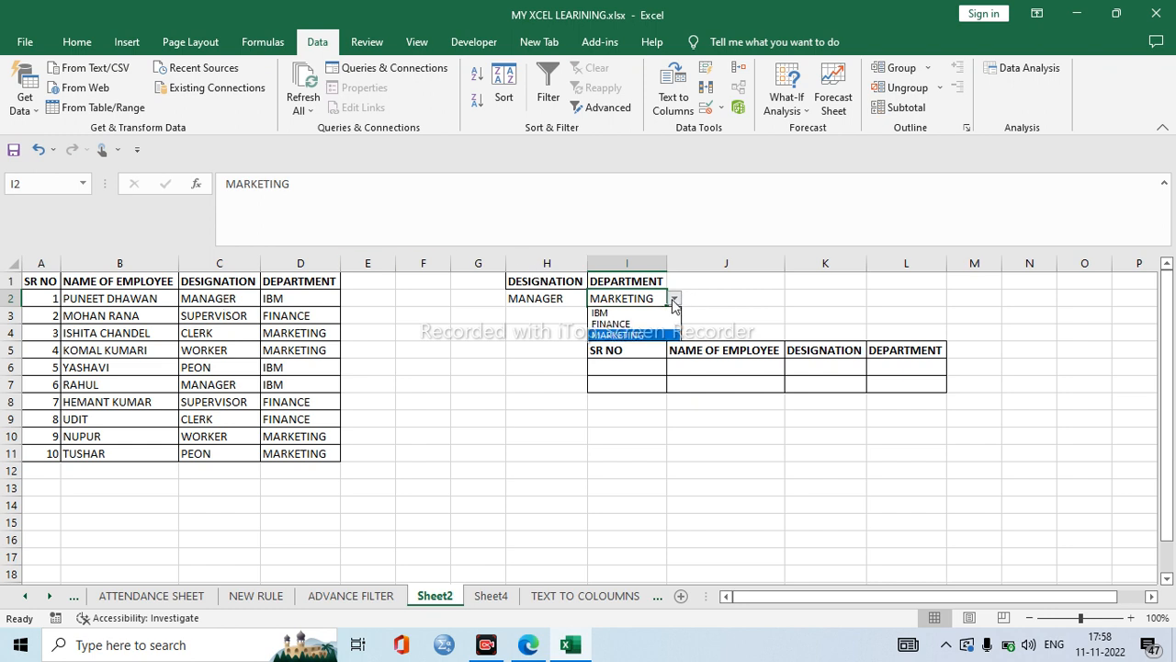
left_click(636, 315)
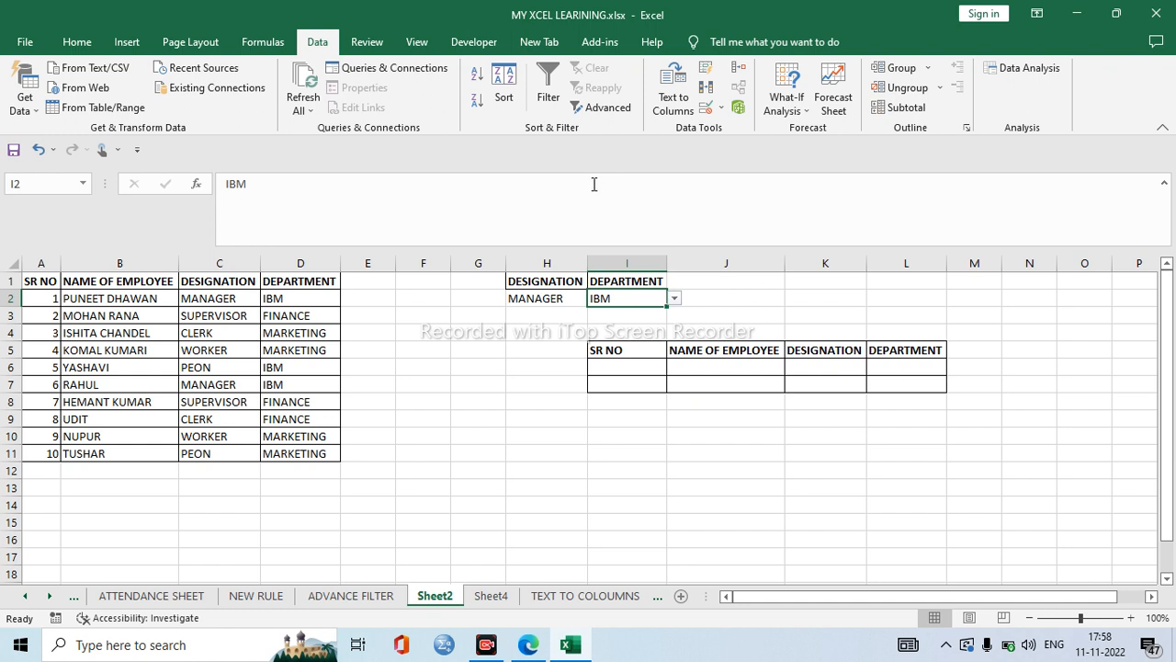
left_click(608, 109)
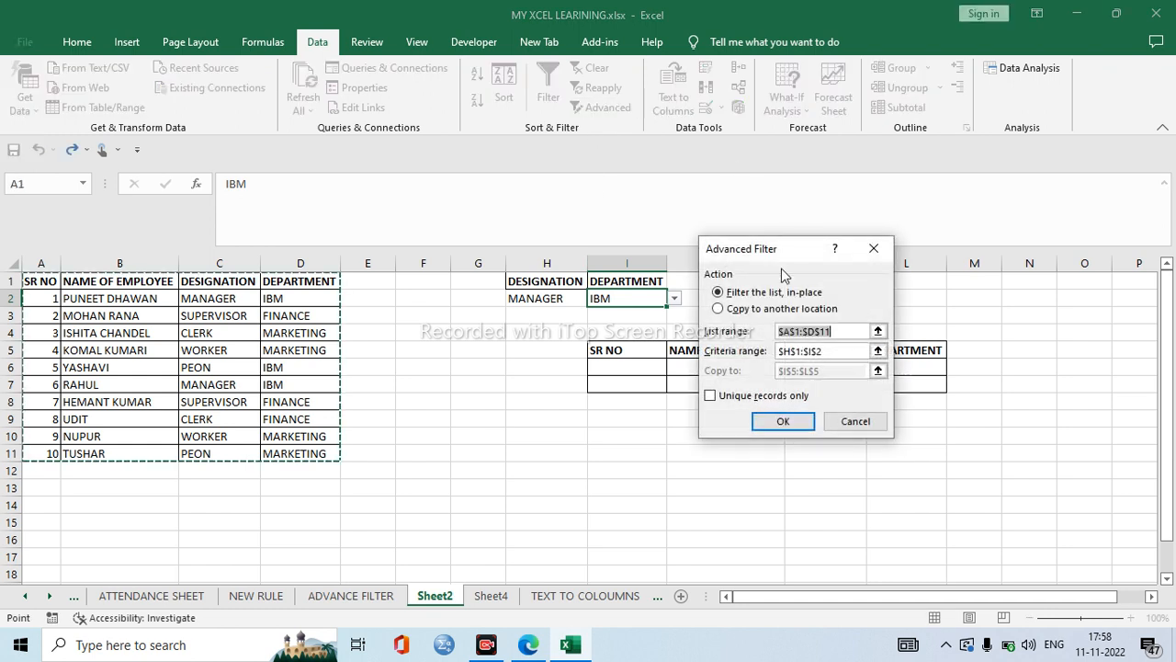
left_click(735, 310)
left_click(787, 429)
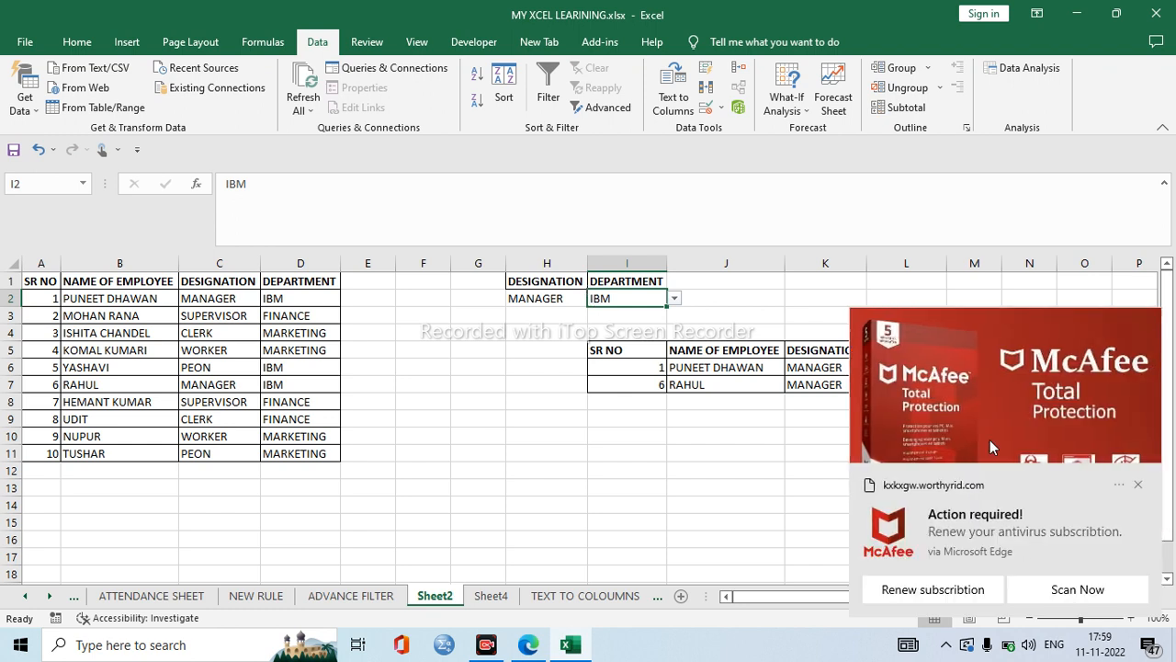
left_click(1138, 484)
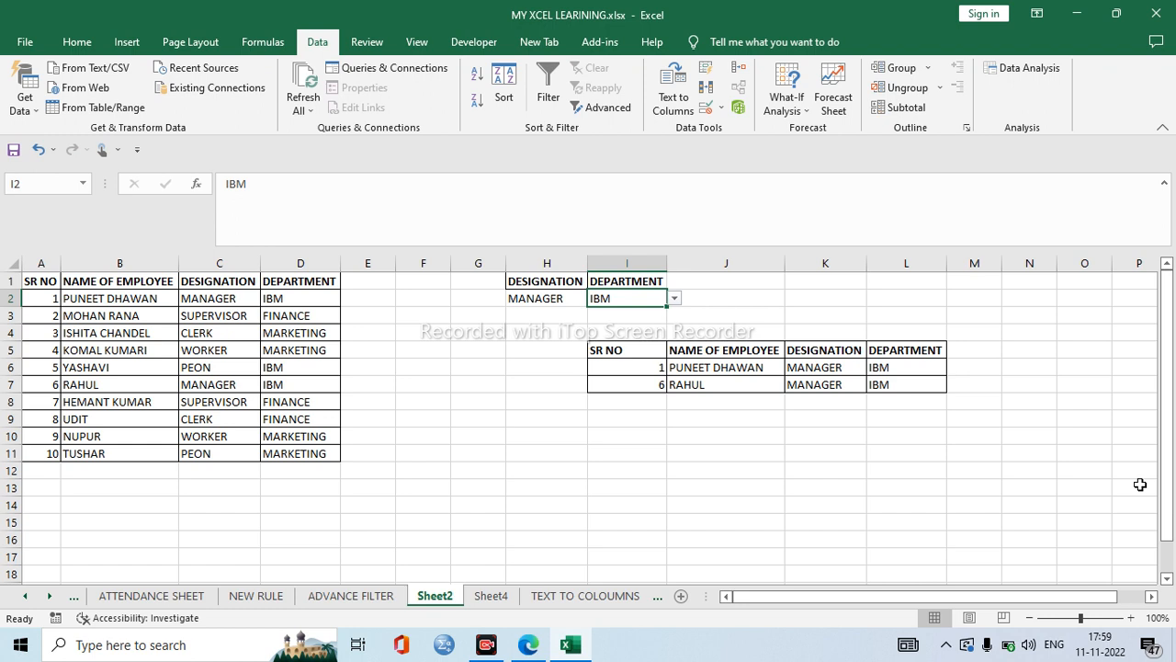
Step: Enter the bold header EMP NAME in cell G1 and fit column G to it
left_click(555, 304)
left_click(494, 288)
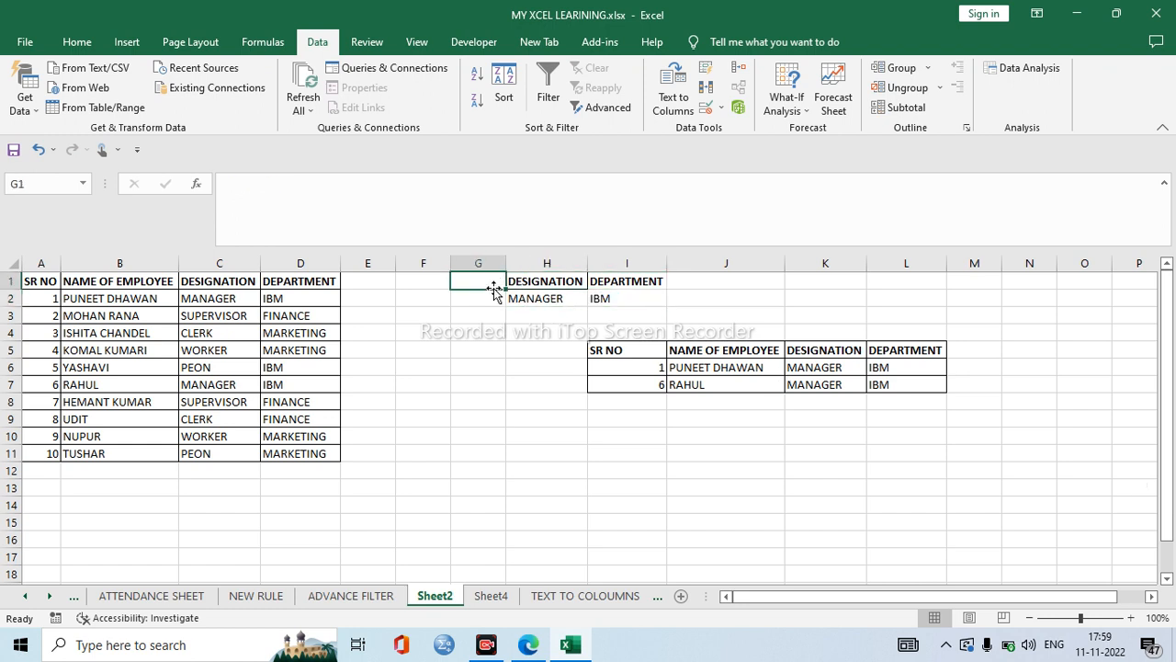
type("EM")
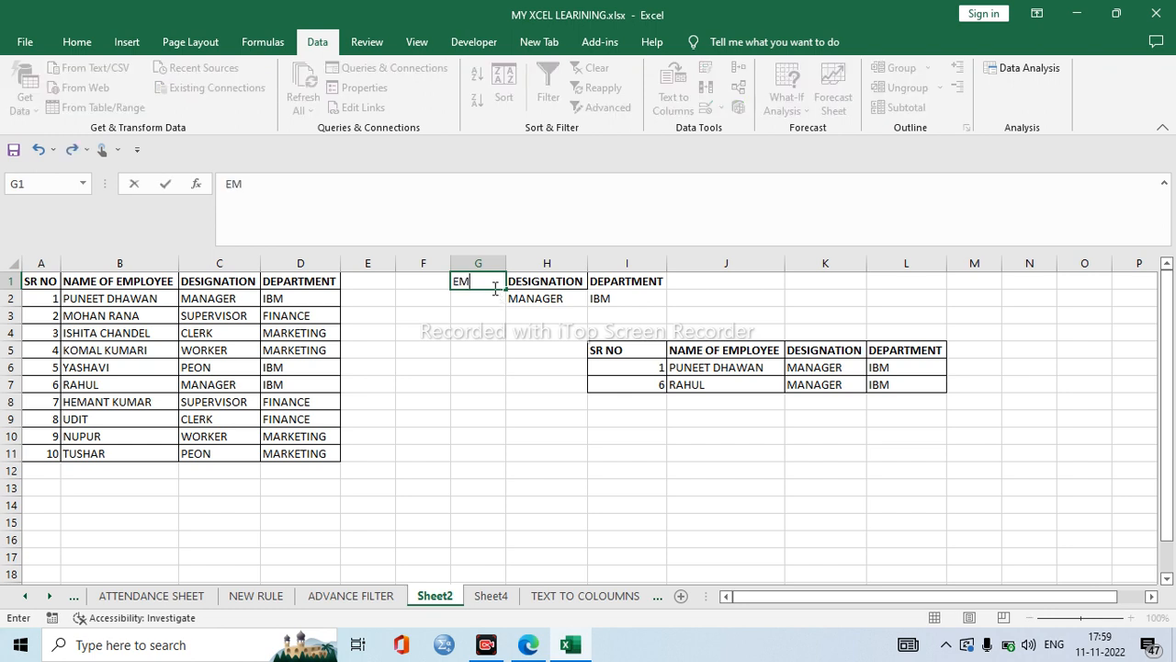
type("P NAME")
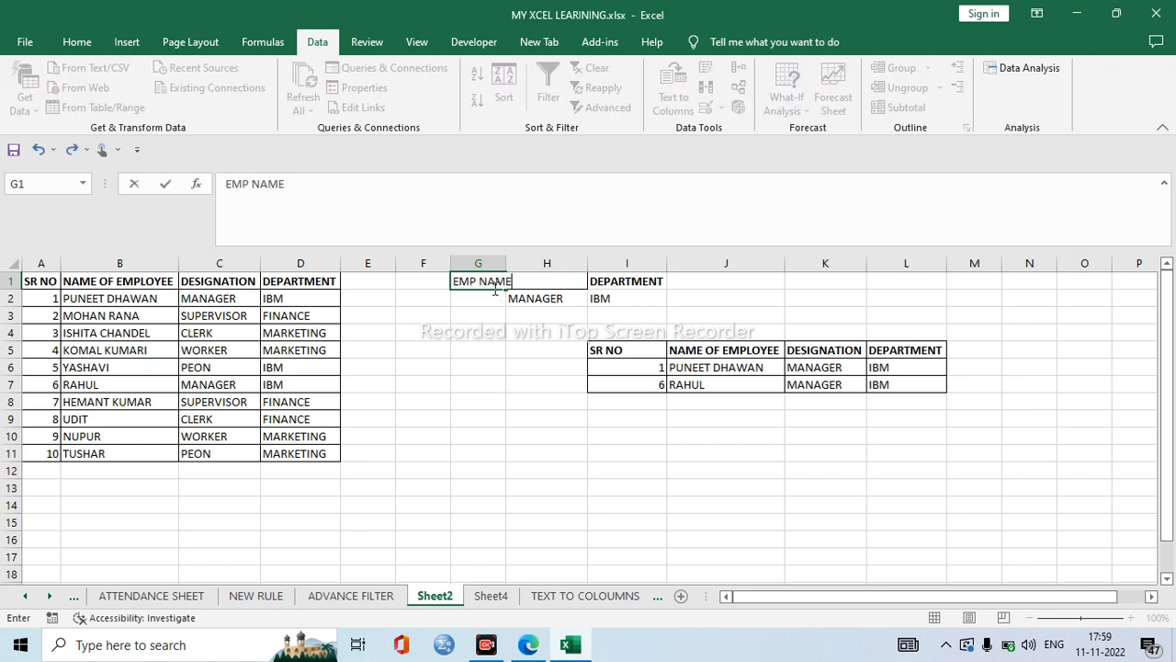
double_click(506, 264)
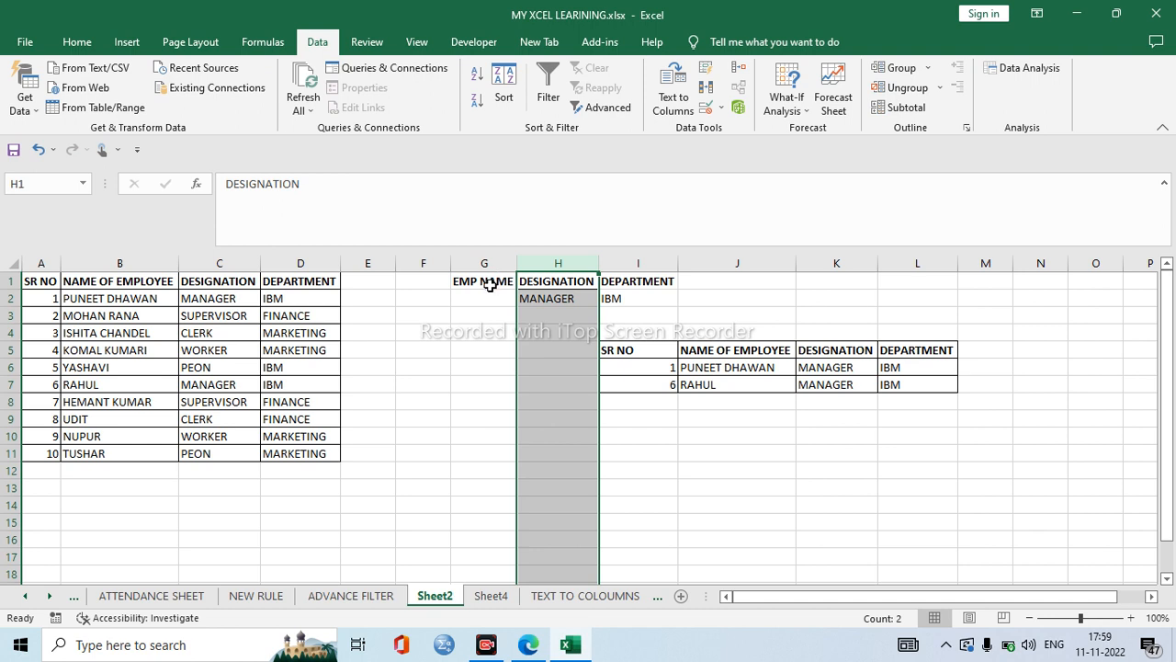
Step: Enter the wildcard criterion *A in cell G2 under the EMP NAME header
left_click(486, 296)
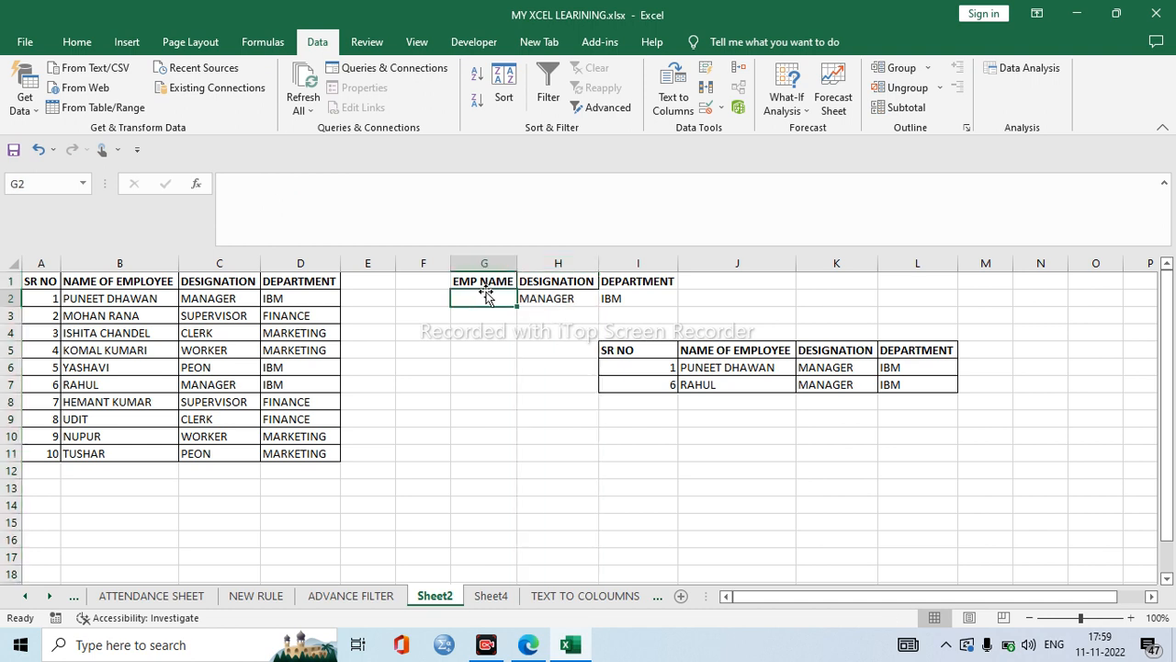
type("*A")
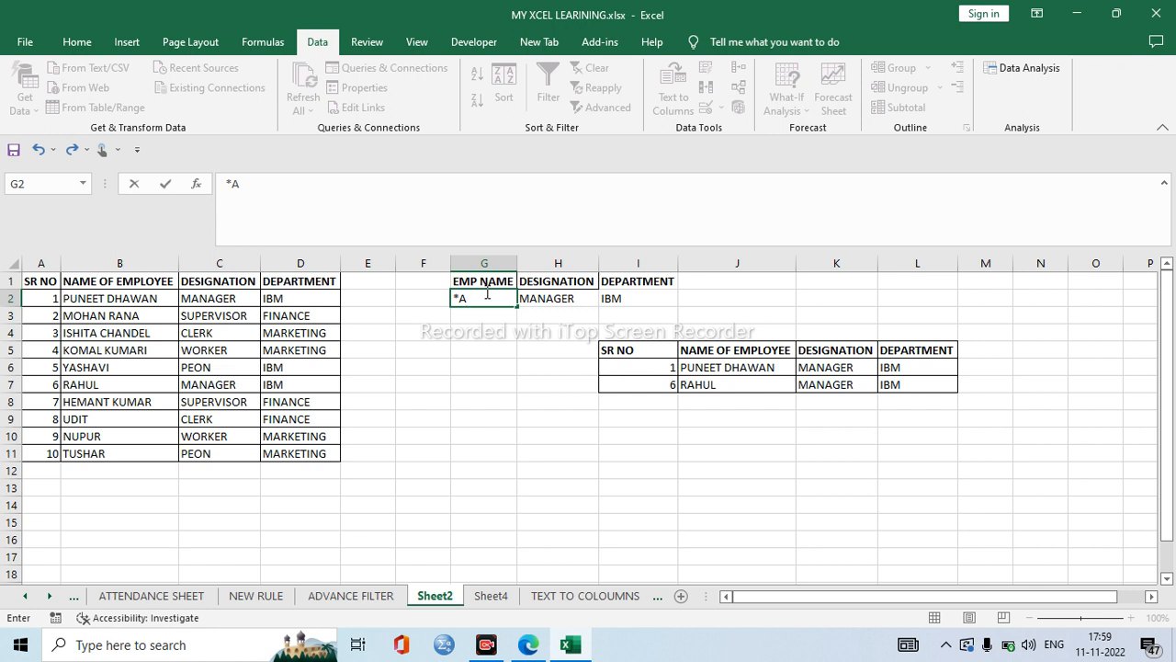
left_click(557, 263)
Step: Rerun the Advanced Filter on A1:D11 with criteria range G1:G2, copying the matching records to I5:L5
left_click(494, 282)
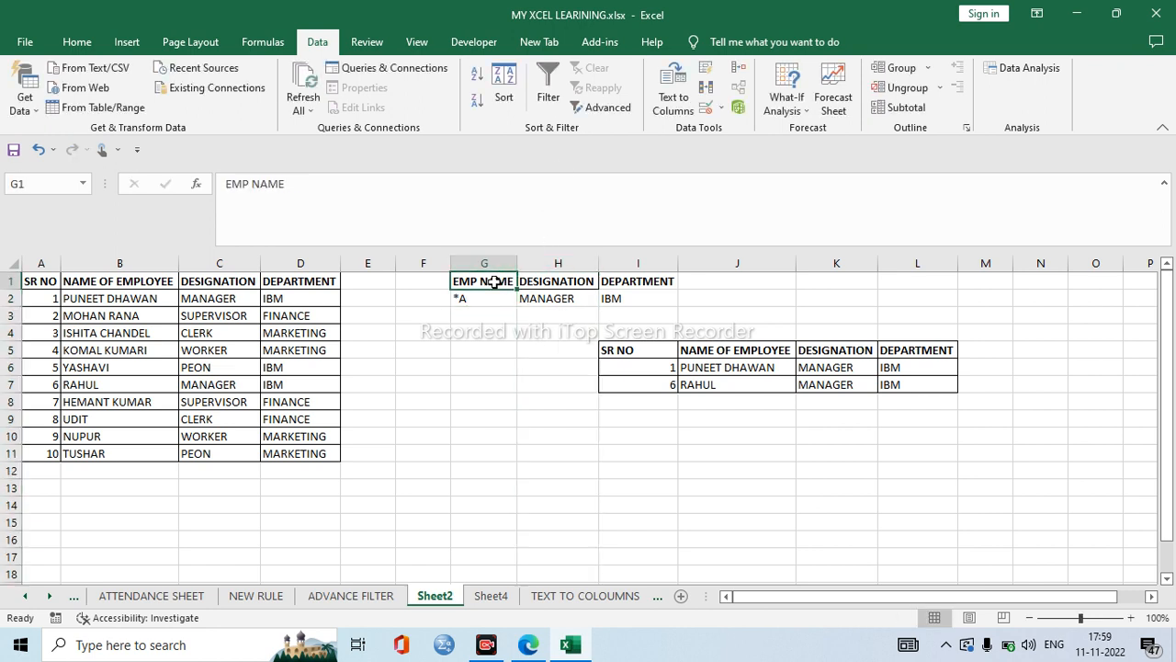
left_click(610, 108)
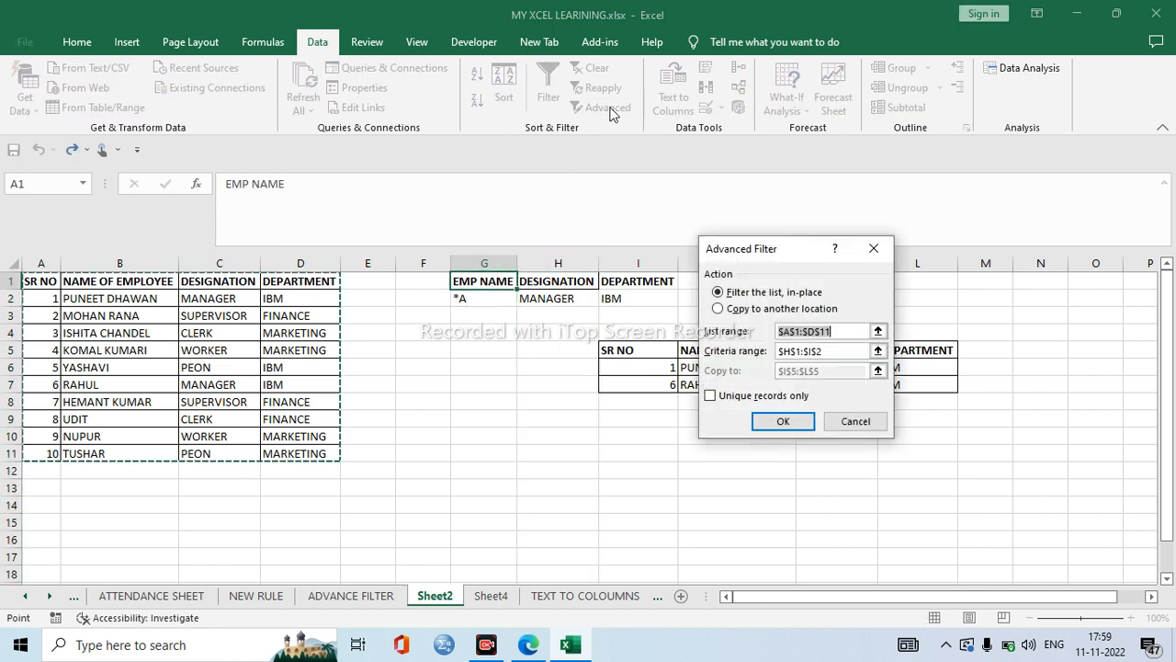
left_click(718, 309)
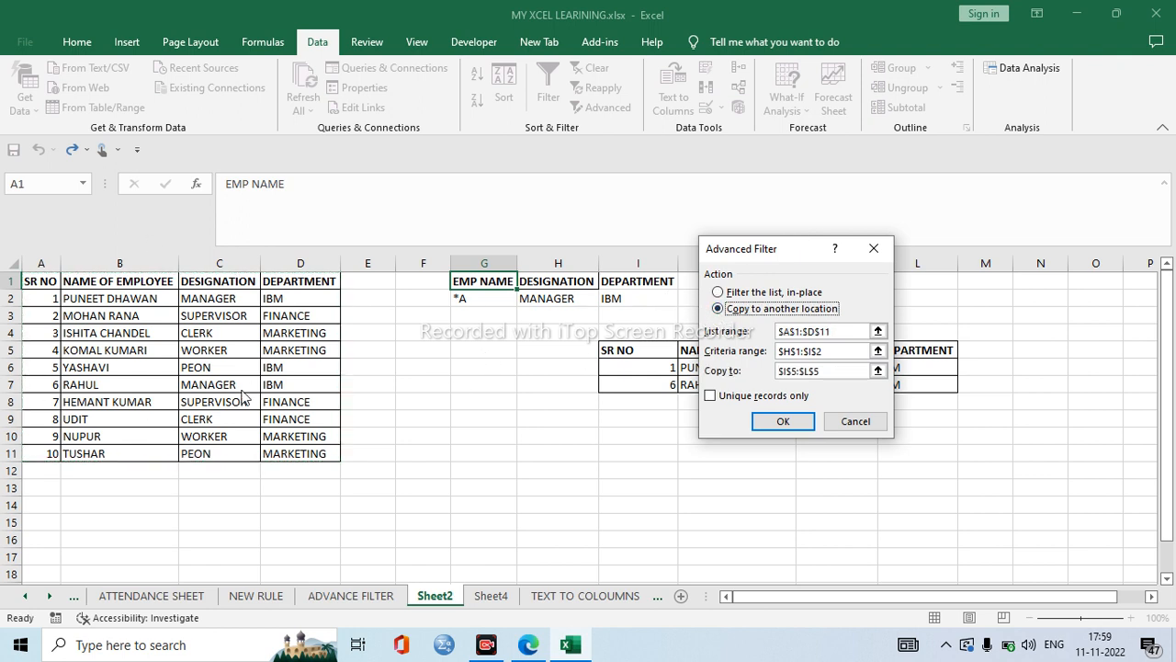
left_click(761, 355)
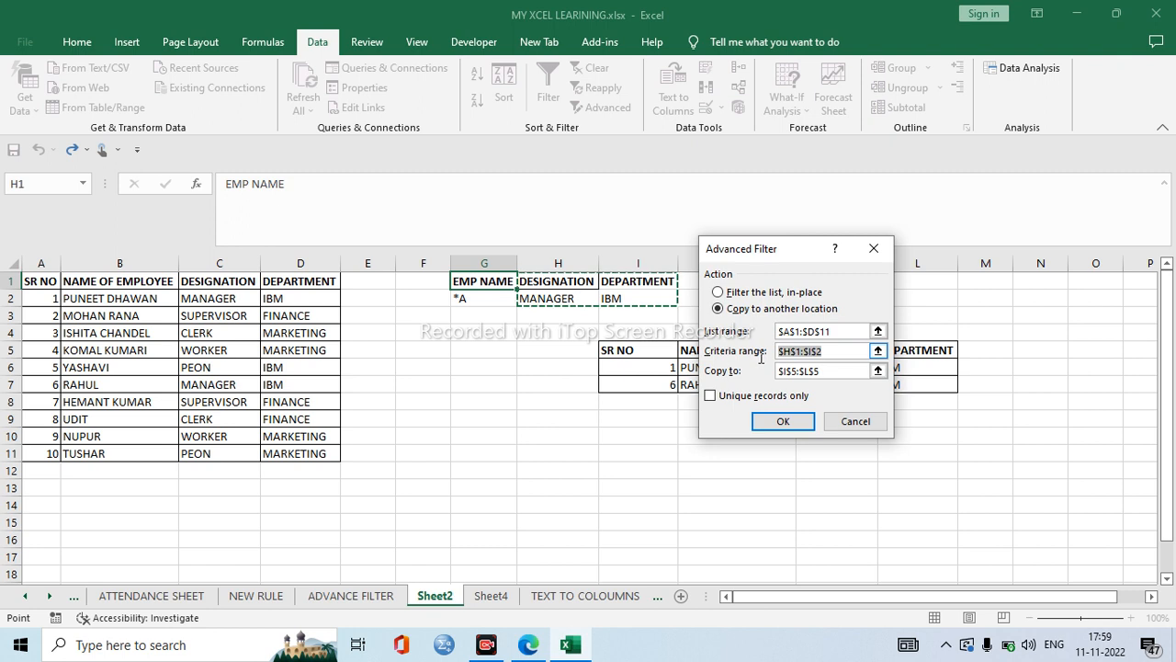
key("BackSpace")
left_click_drag(499, 283, 499, 295)
left_click(772, 420)
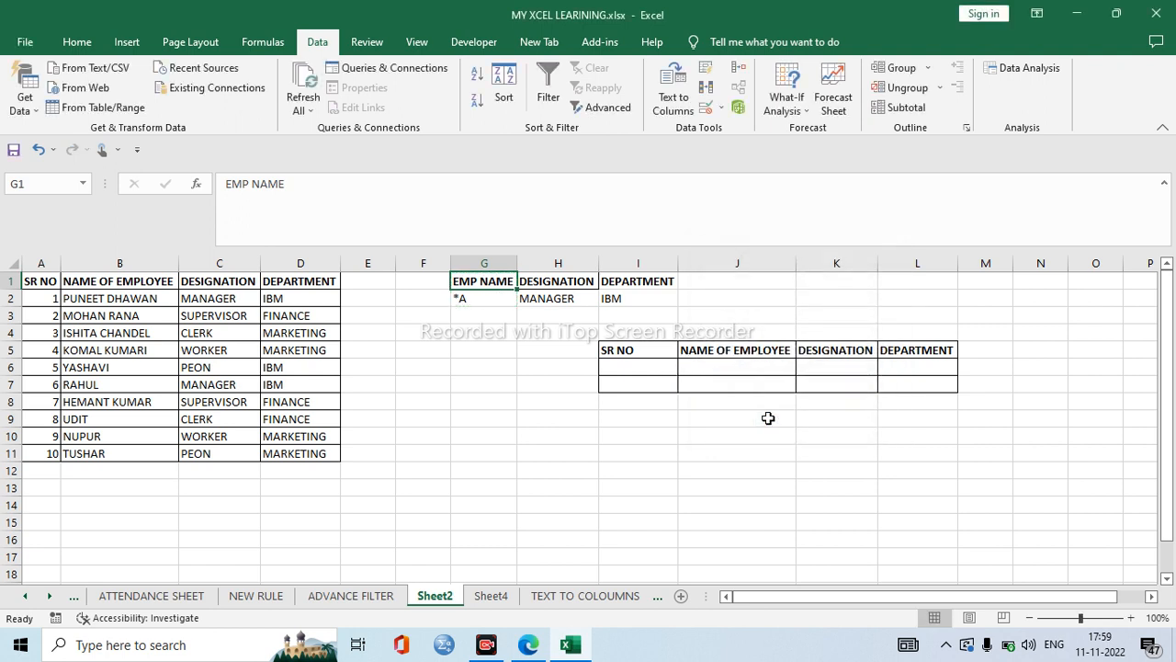